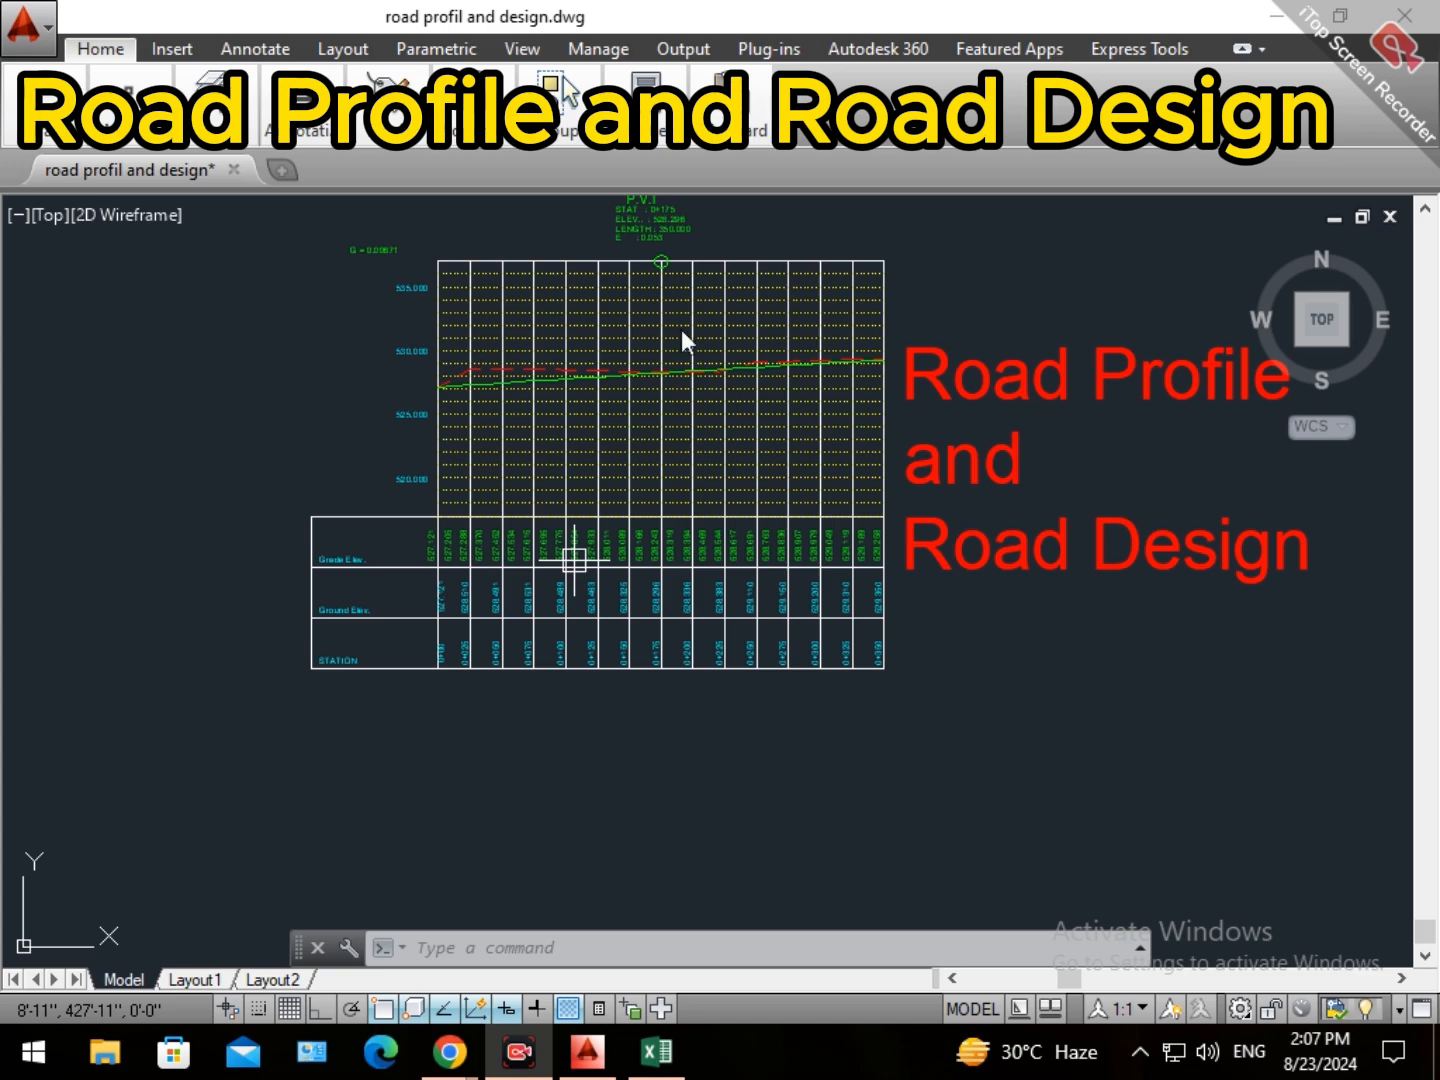
Examine the finished road profile drawing, its grade and ground elevation table, and the RD and RL data in the Excel sheet.
scroll(686, 418, "down", 2)
scroll(701, 381, "up", 4)
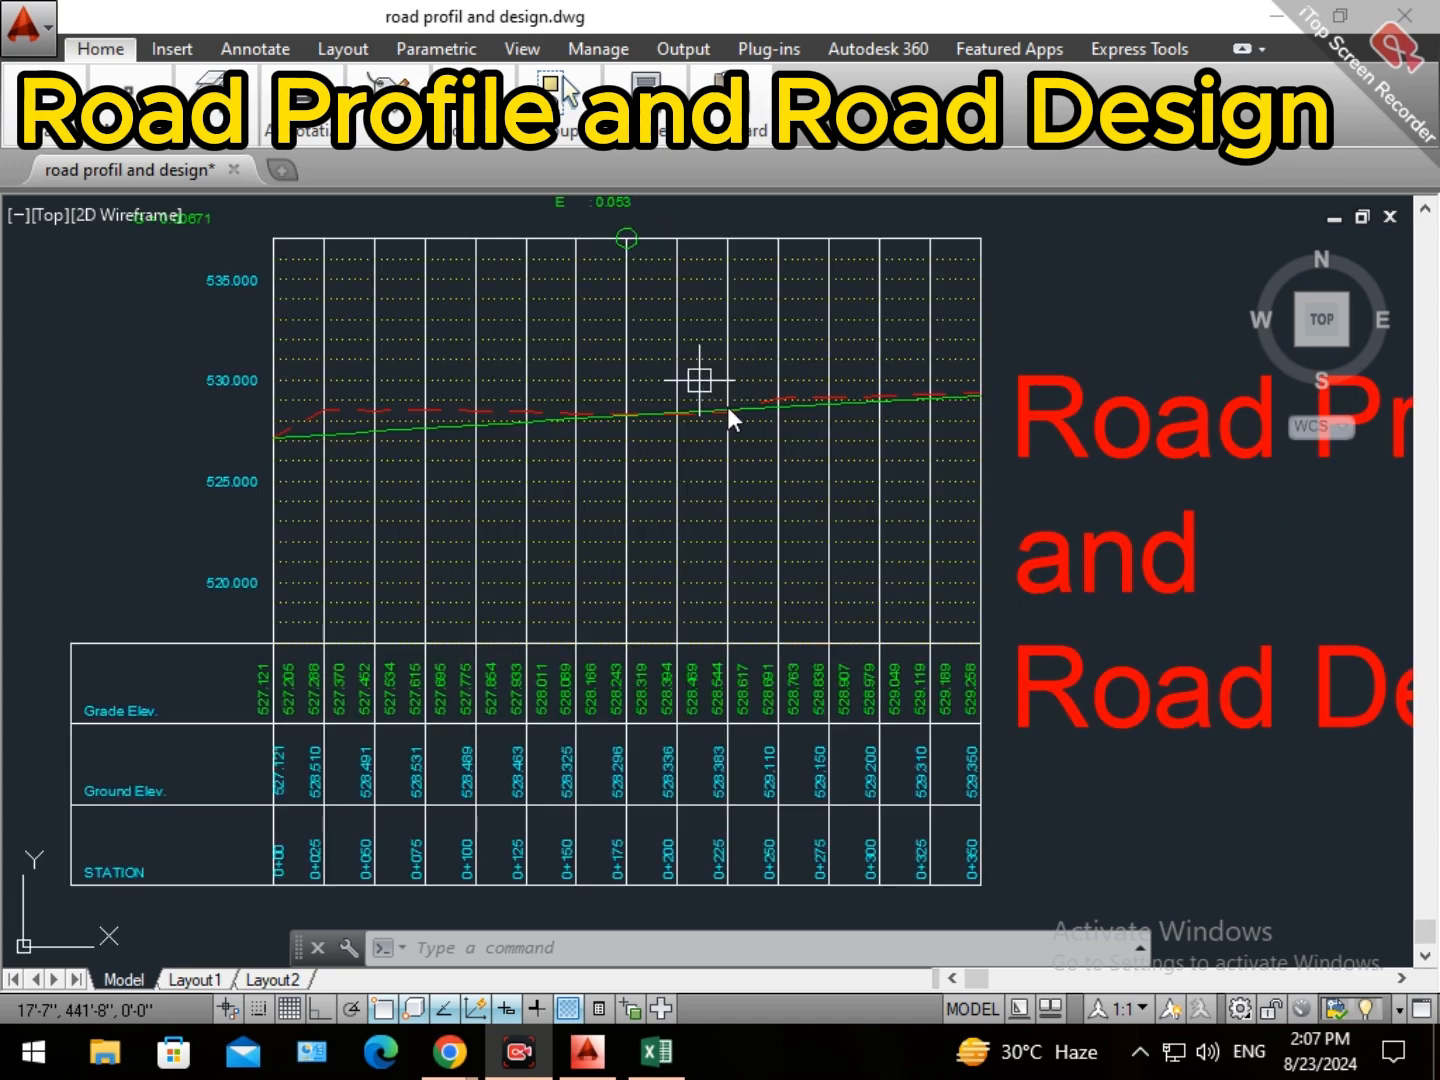
scroll(630, 515, "down", 3)
scroll(640, 500, "up", 3)
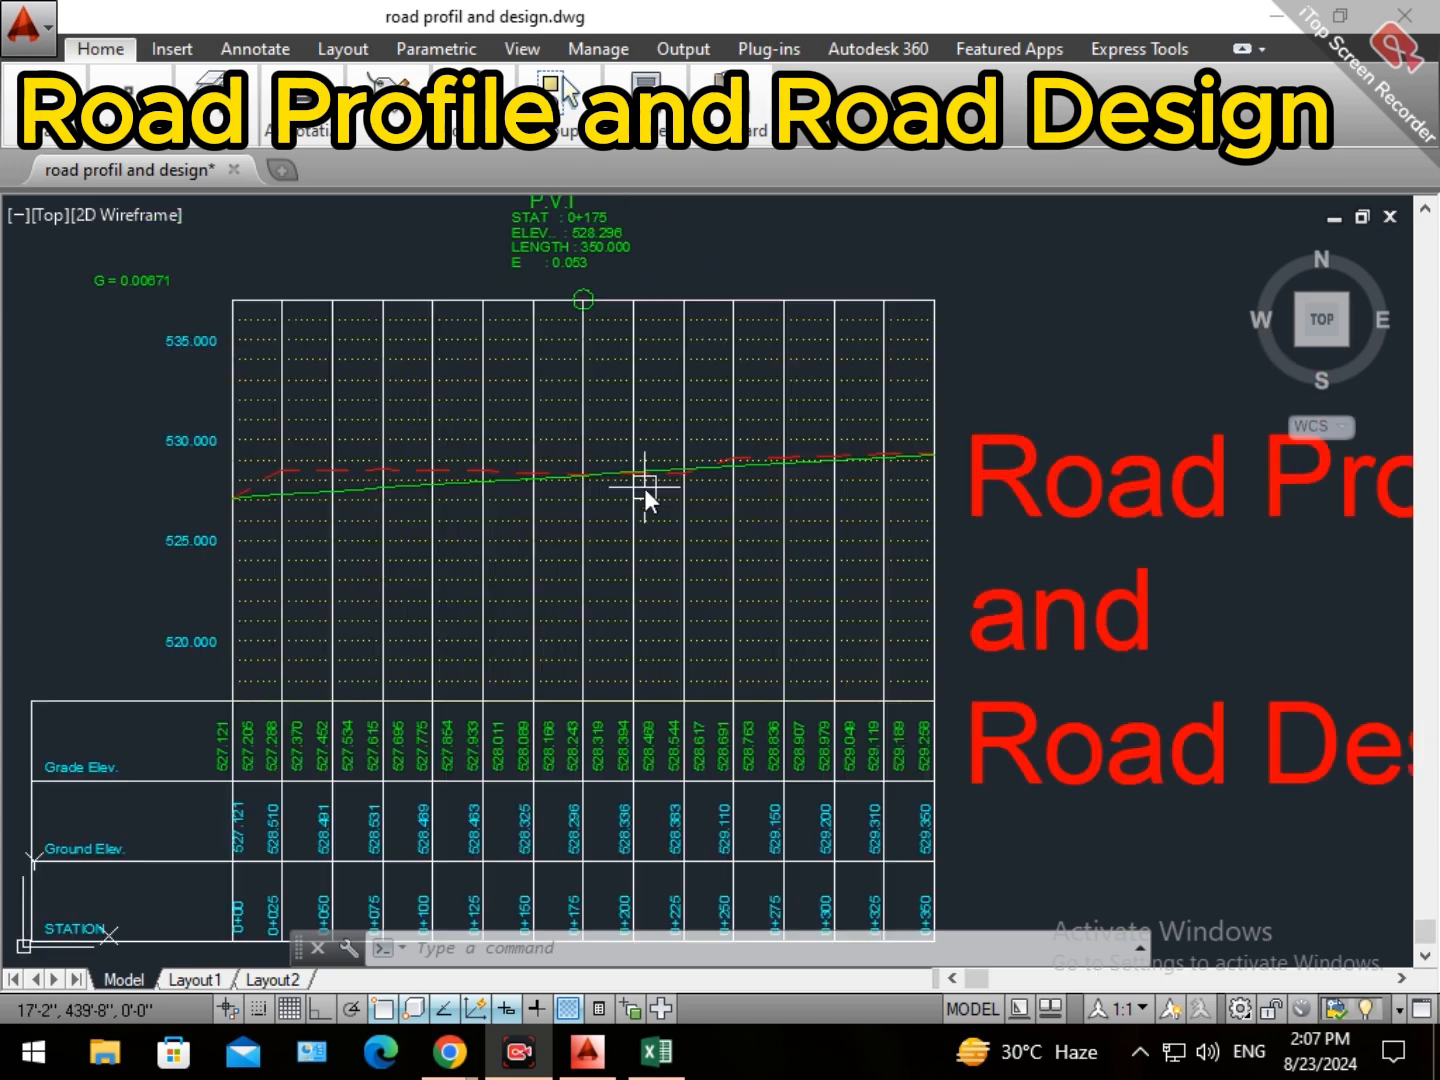
scroll(643, 482, "down", 3)
scroll(646, 492, "up", 3)
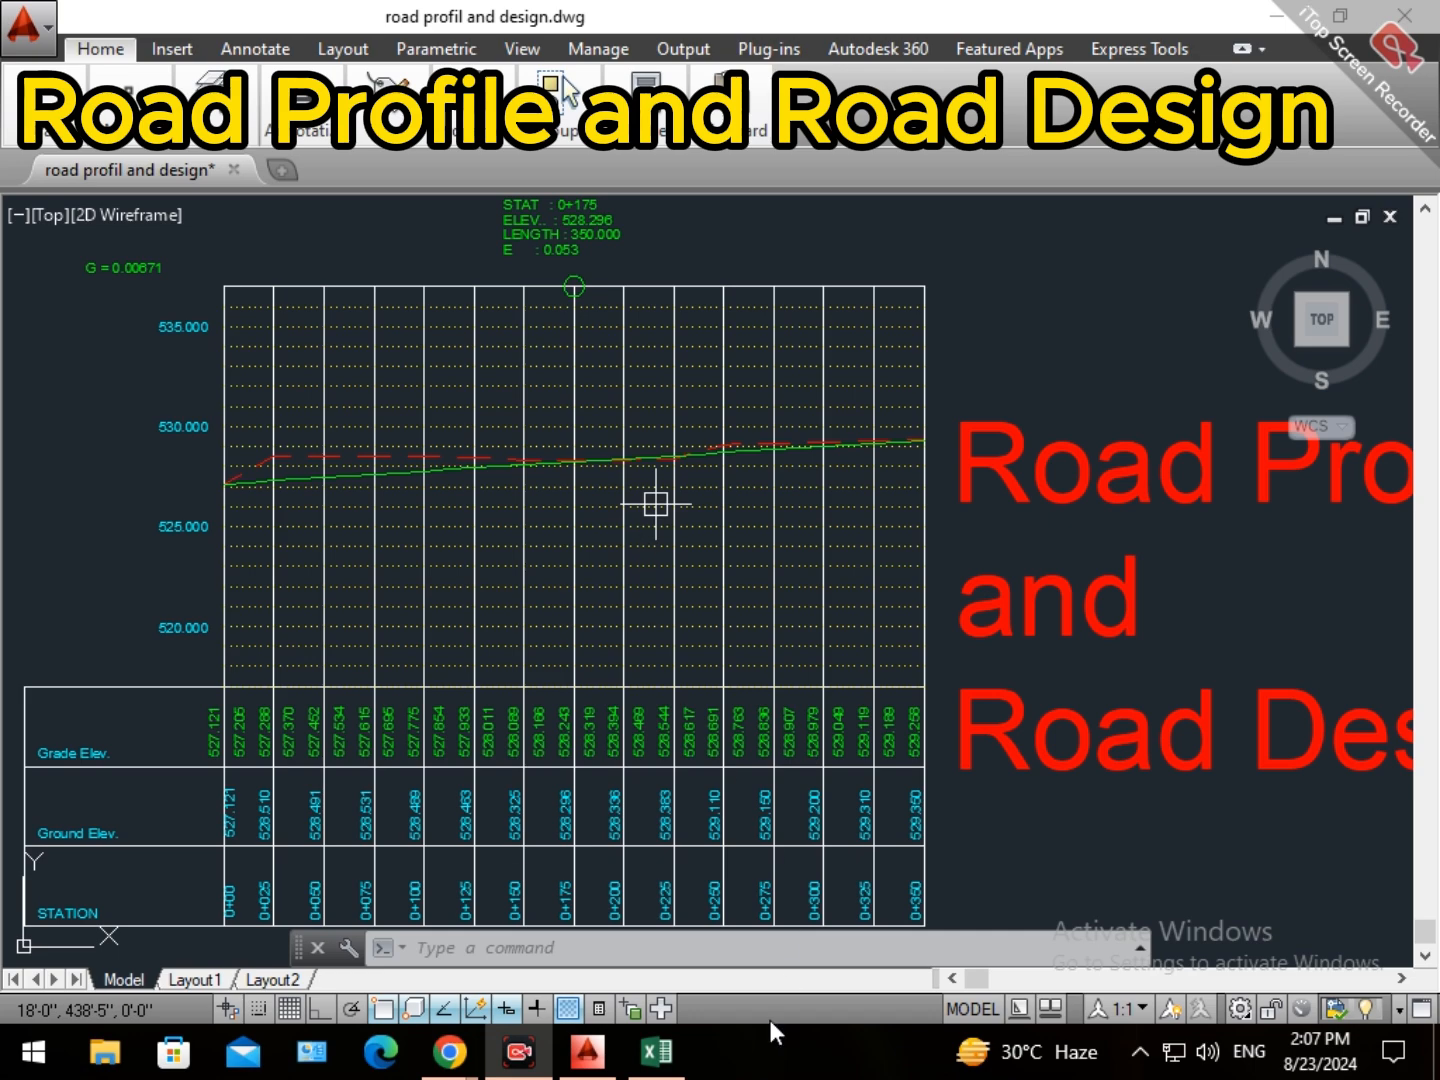
left_click(657, 1051)
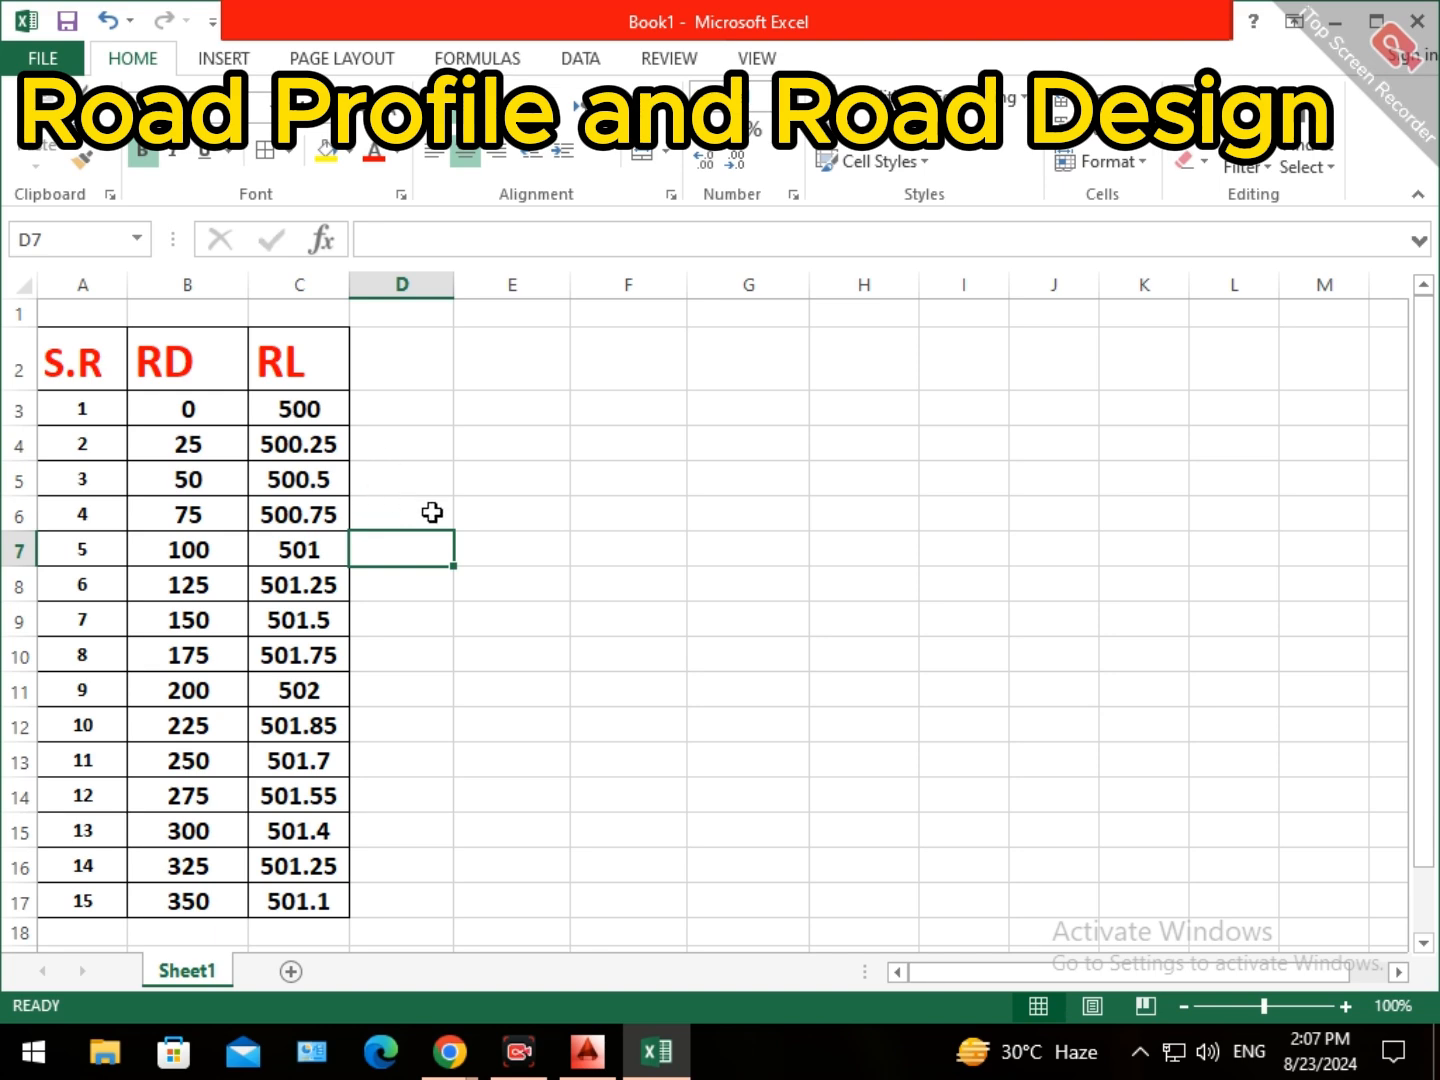
Switch back to AutoCAD and delete every object in the road profile drawing.
left_click(589, 1048)
scroll(617, 685, "down", 2)
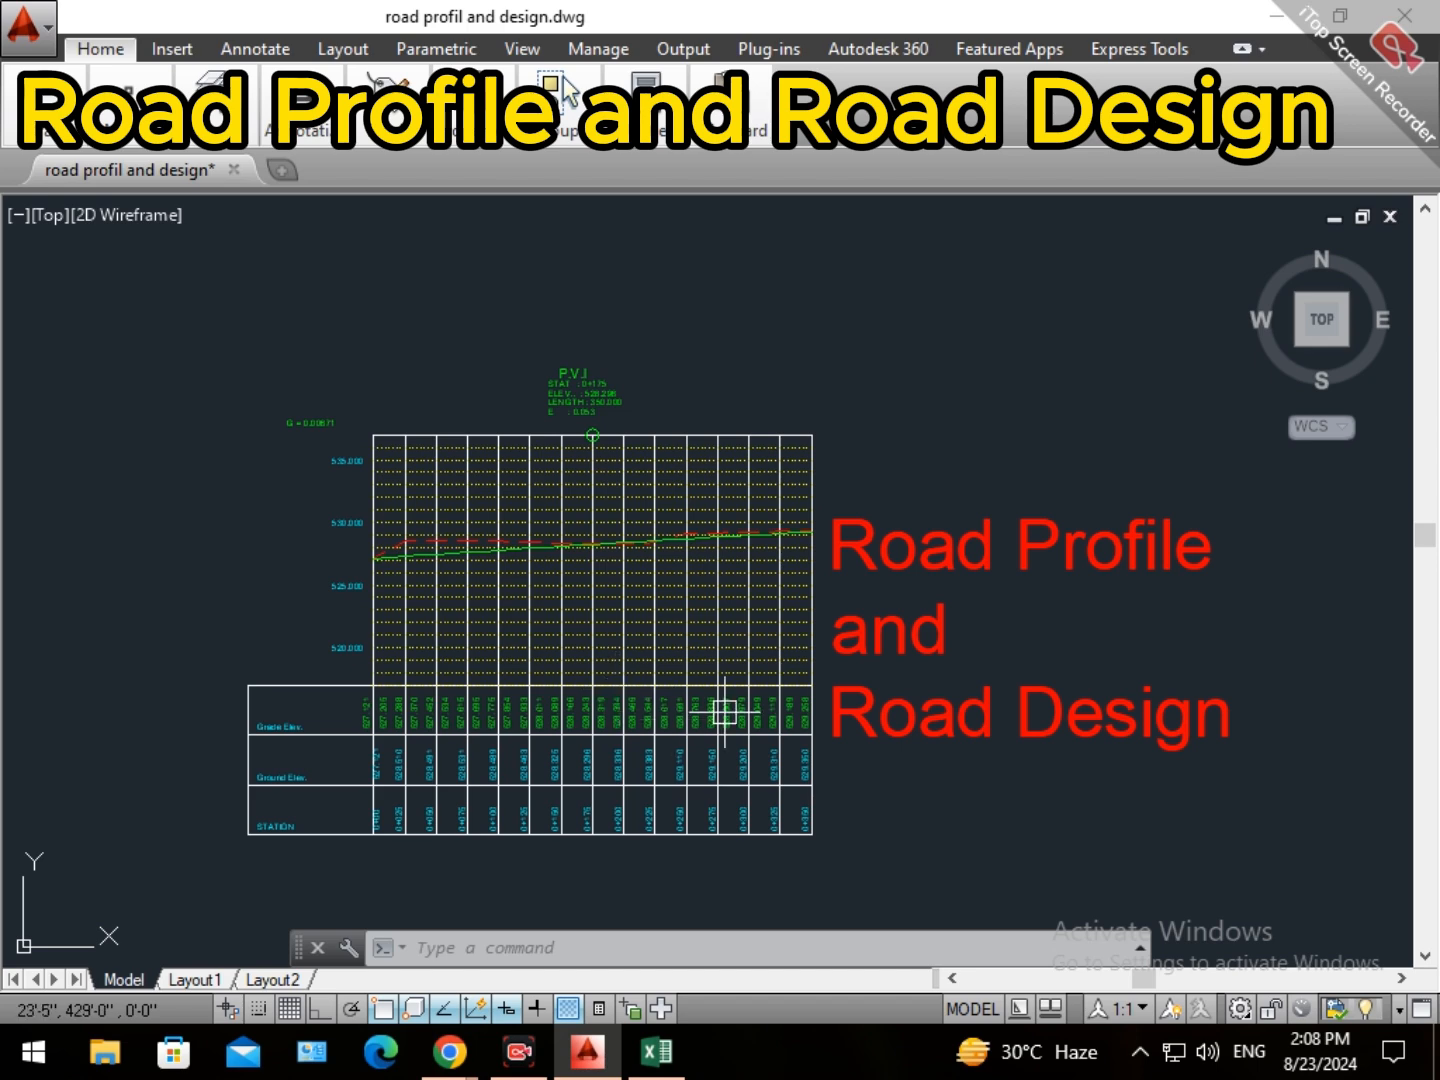
key("ctrl+a")
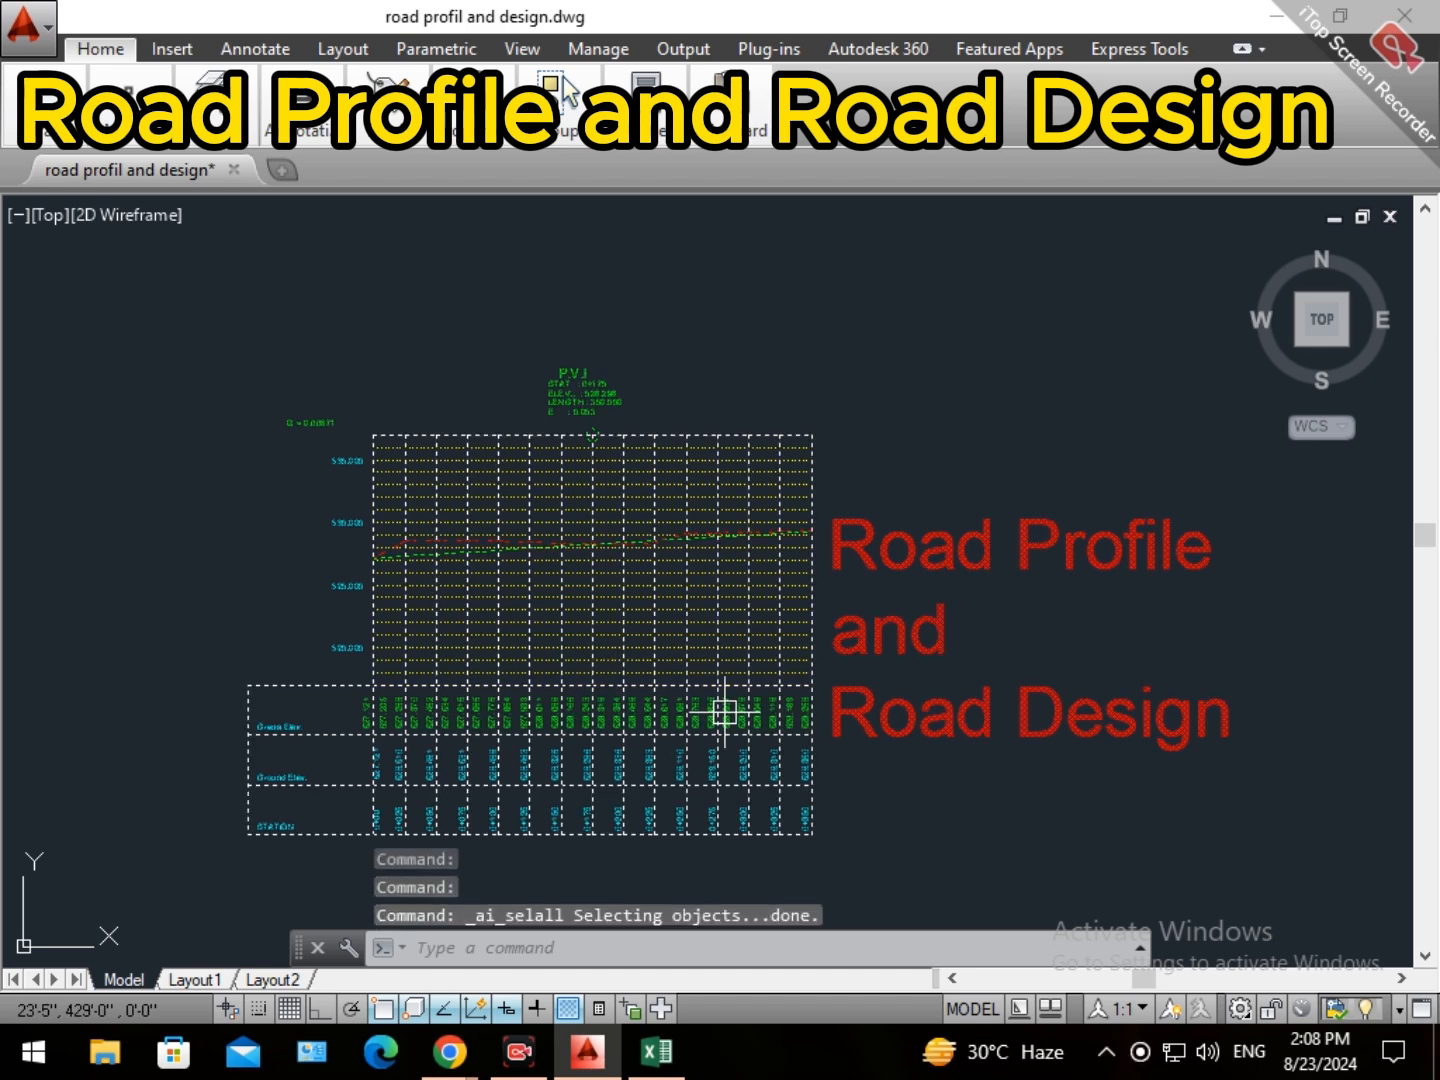
key("Delete")
Load the profiling10 LSP file from the Desktop with APPLOAD, accept the security warning and close the dialog.
left_click(428, 950)
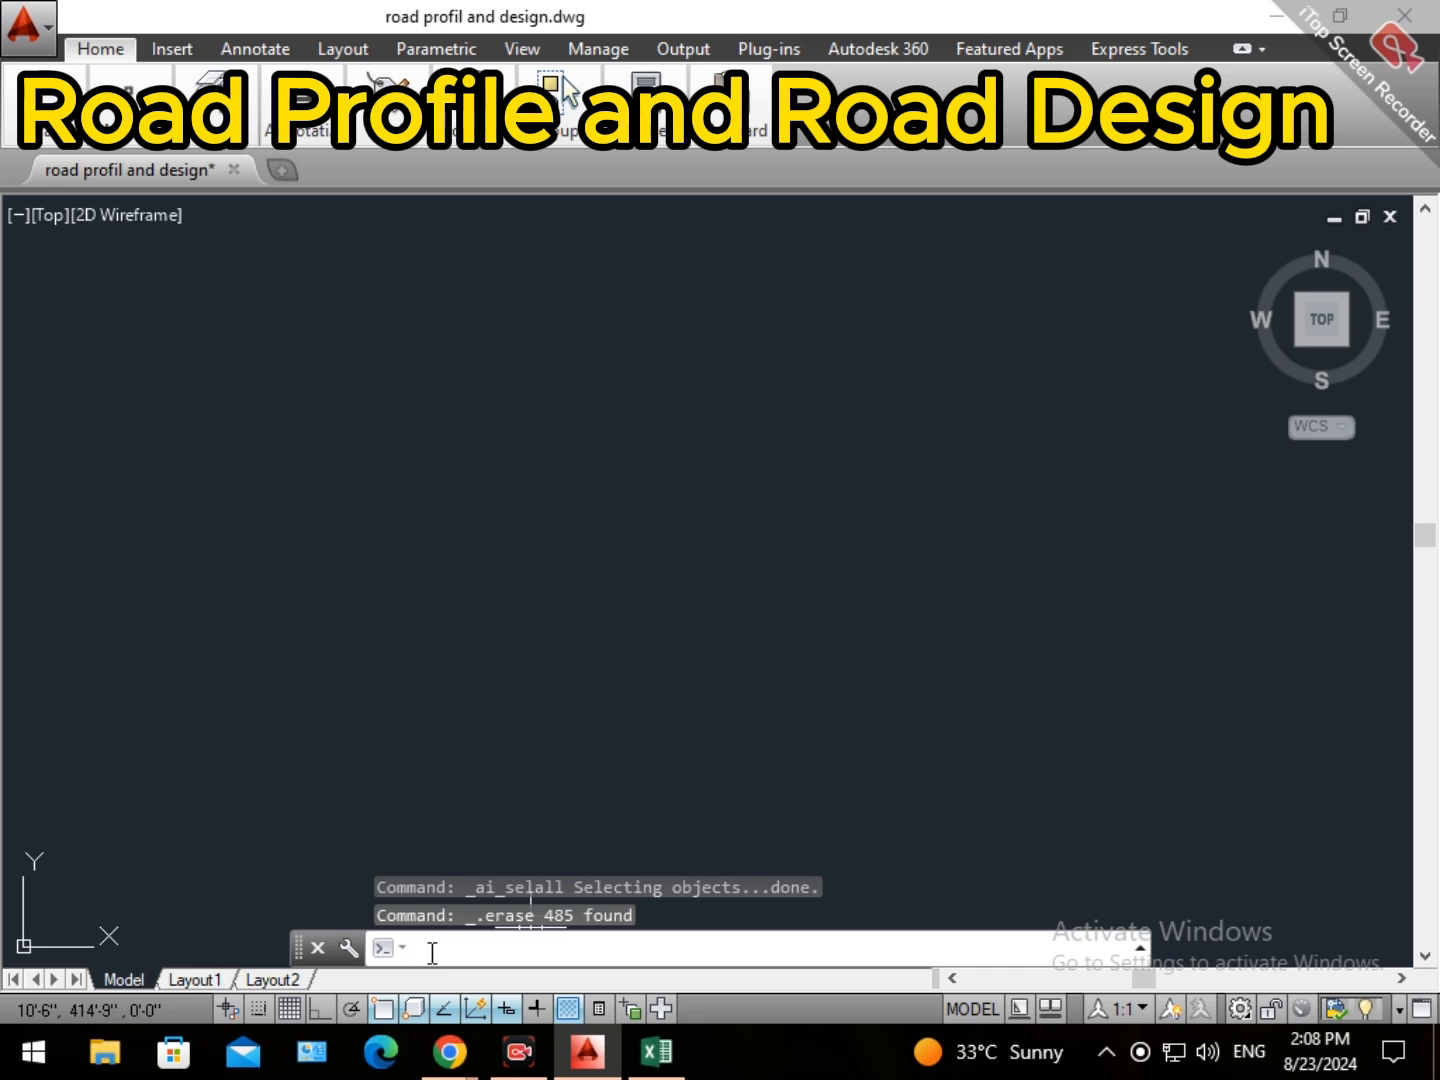
type("app")
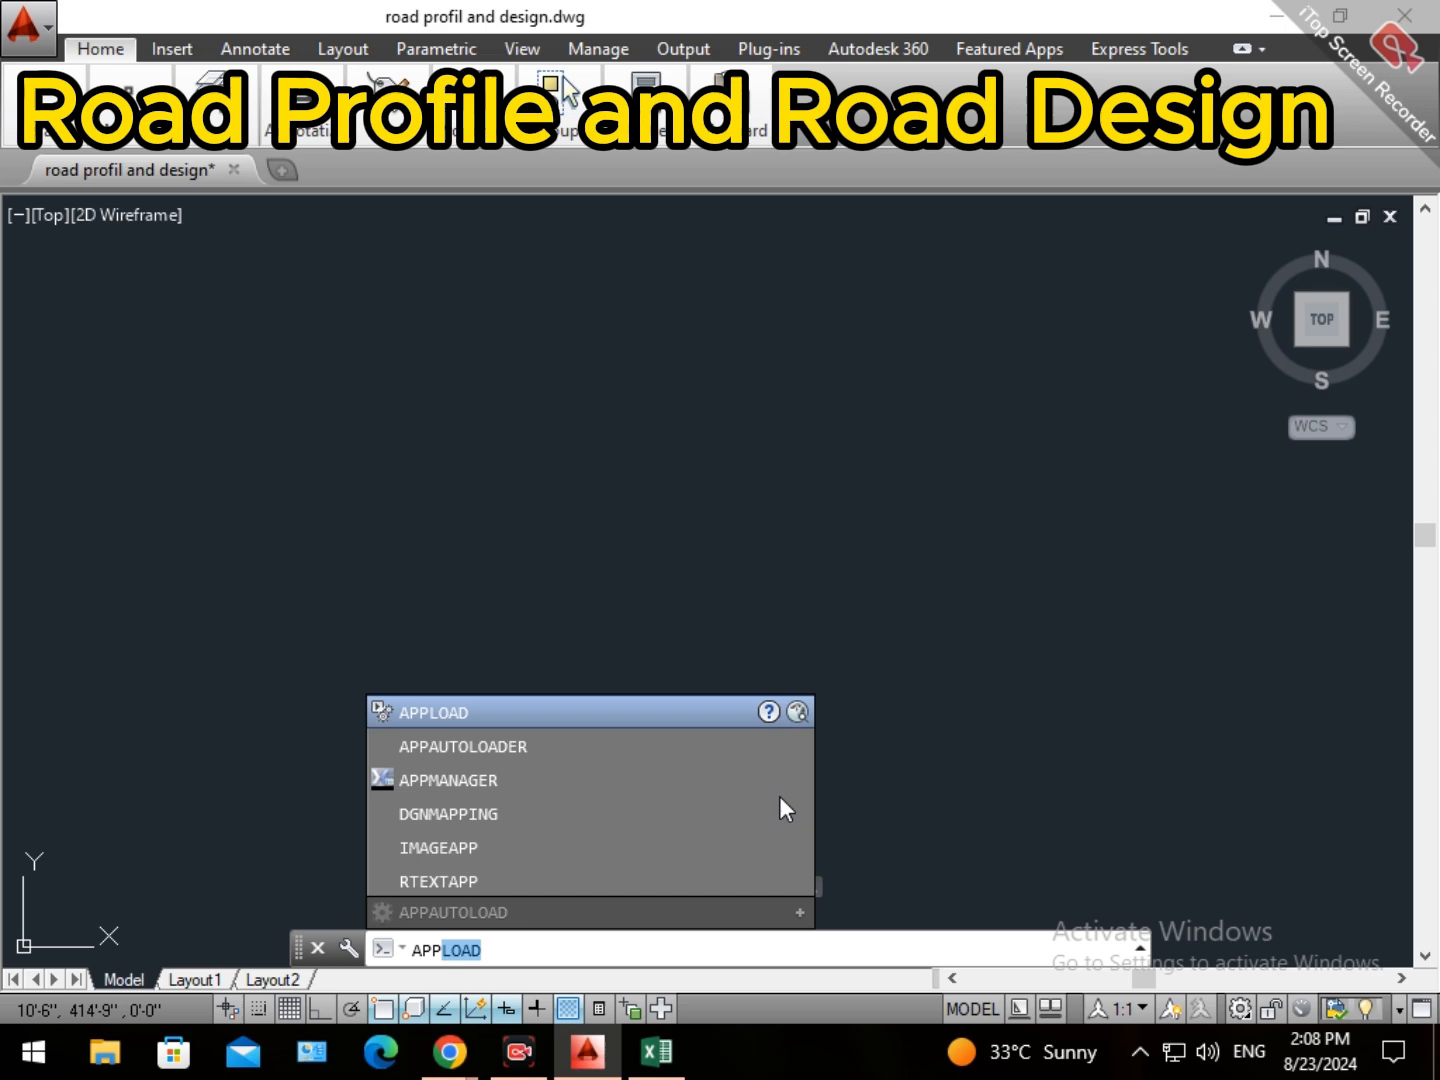
left_click(467, 715)
key("Return")
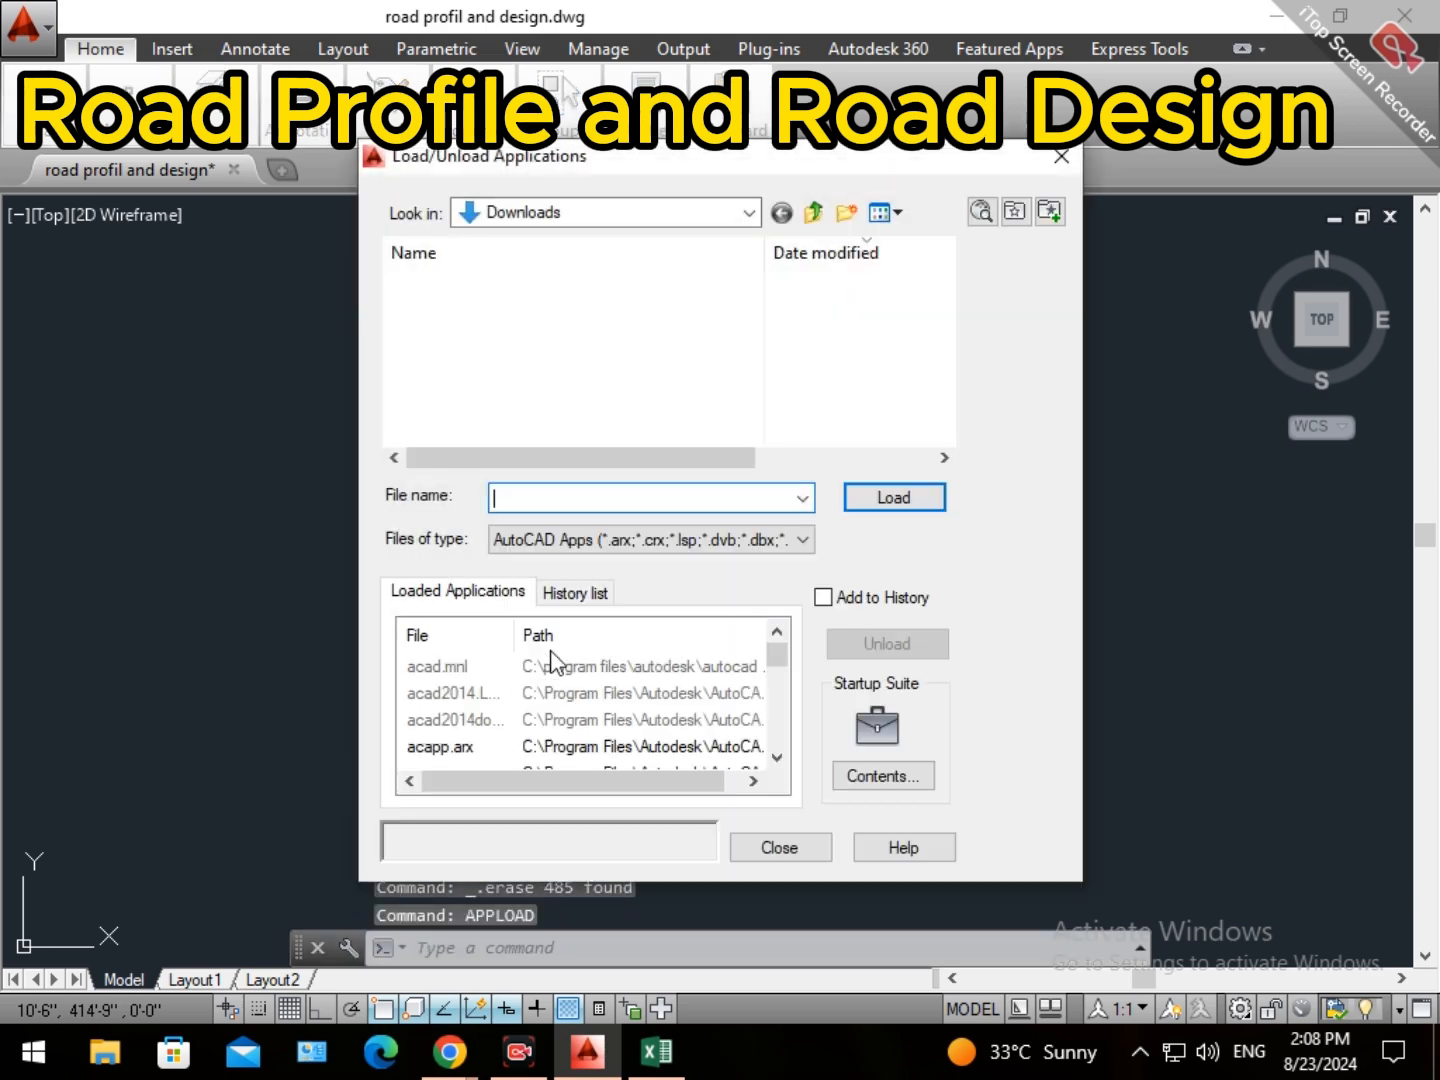
left_click(751, 215)
left_click(750, 215)
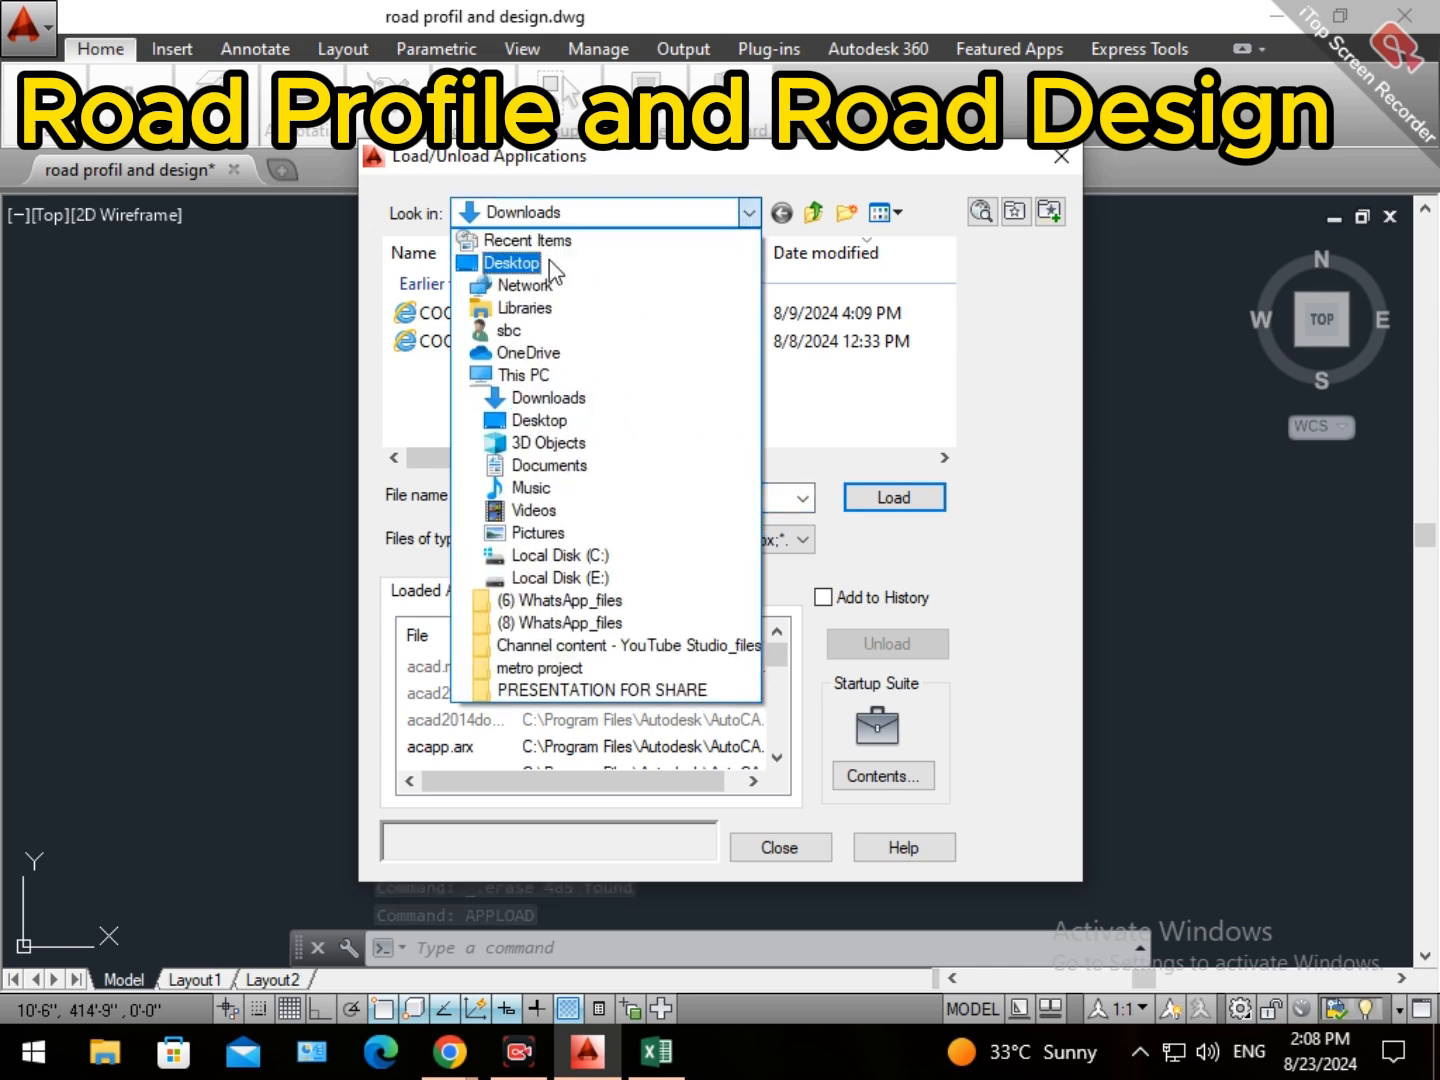
left_click(536, 266)
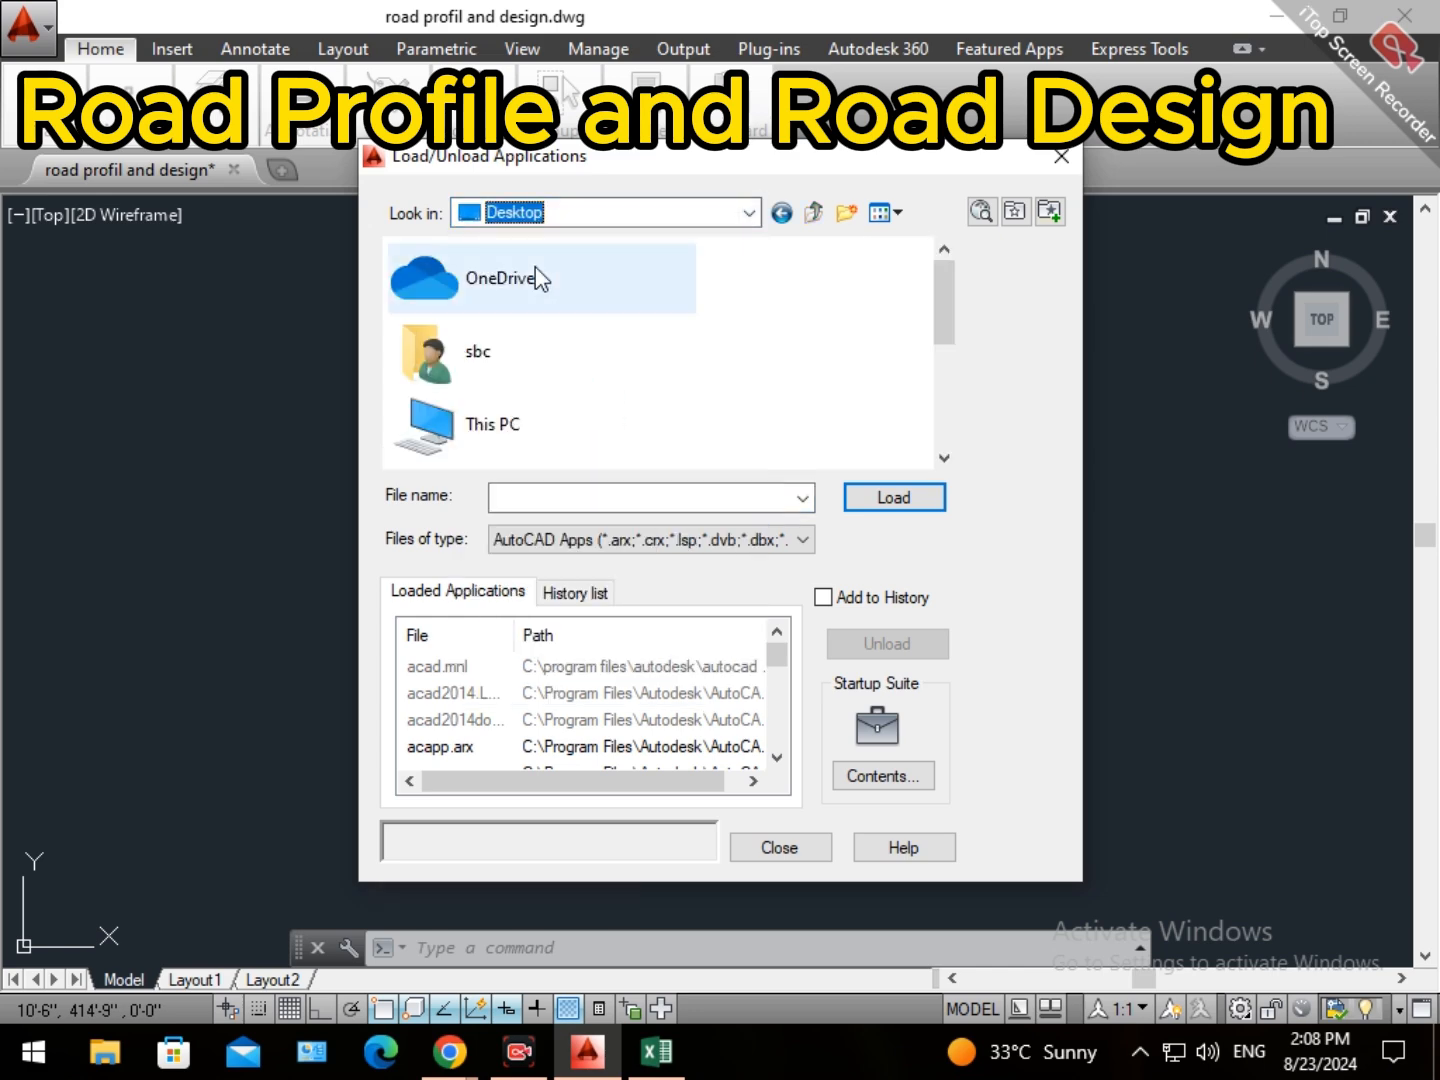
left_click_drag(949, 293, 941, 430)
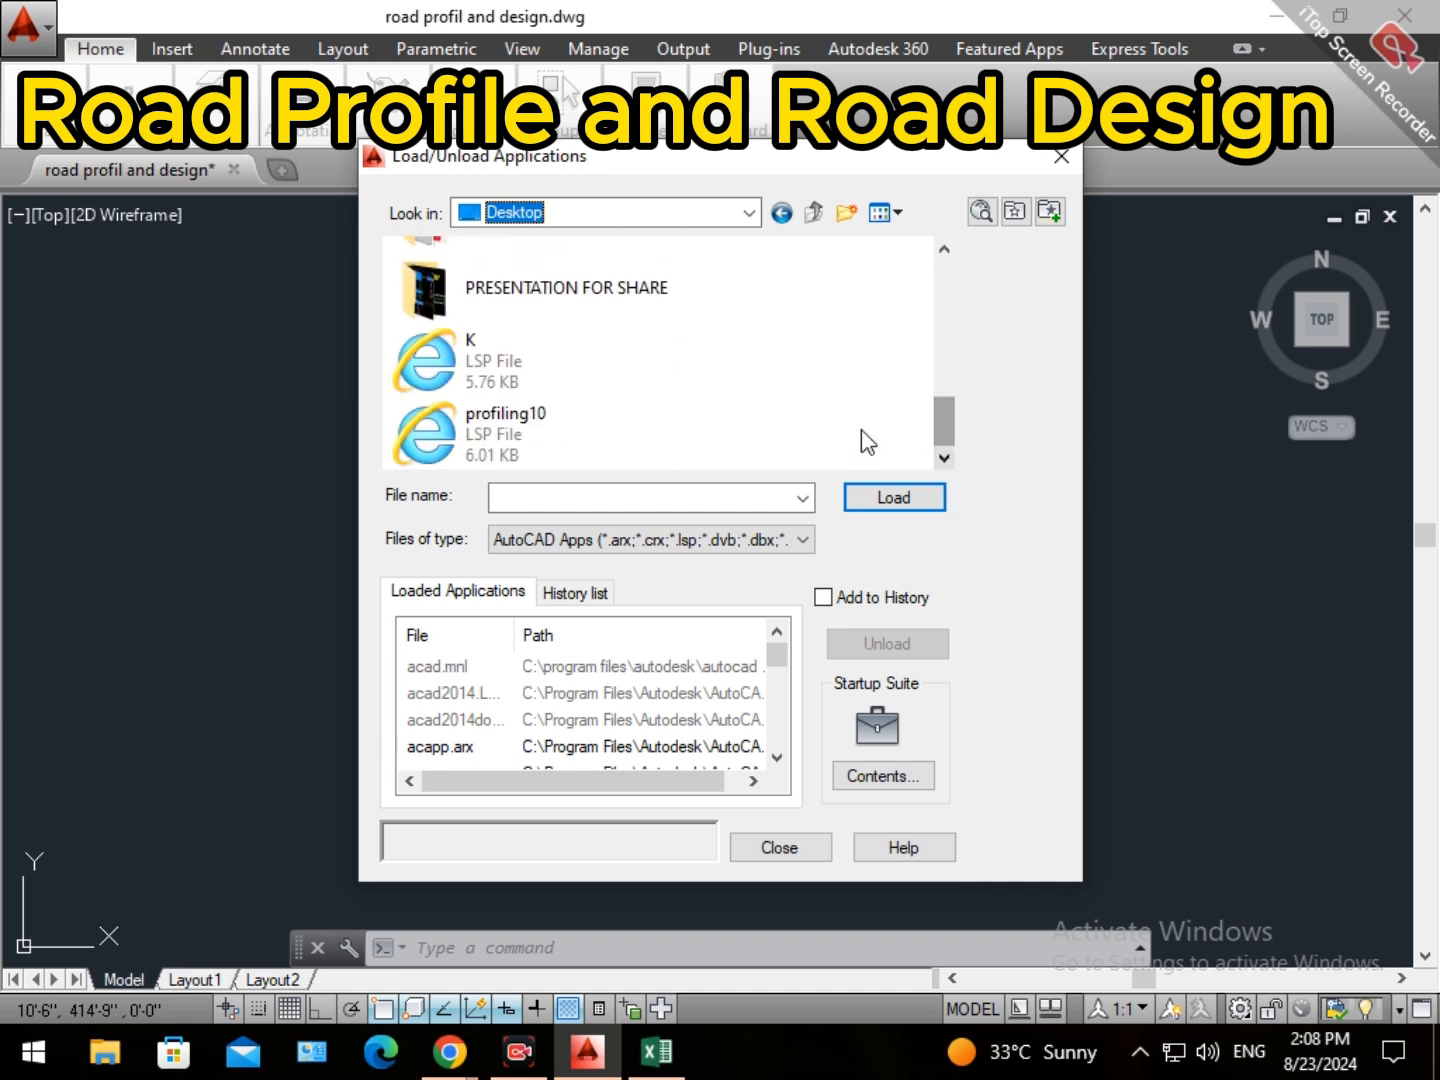
left_click(509, 439)
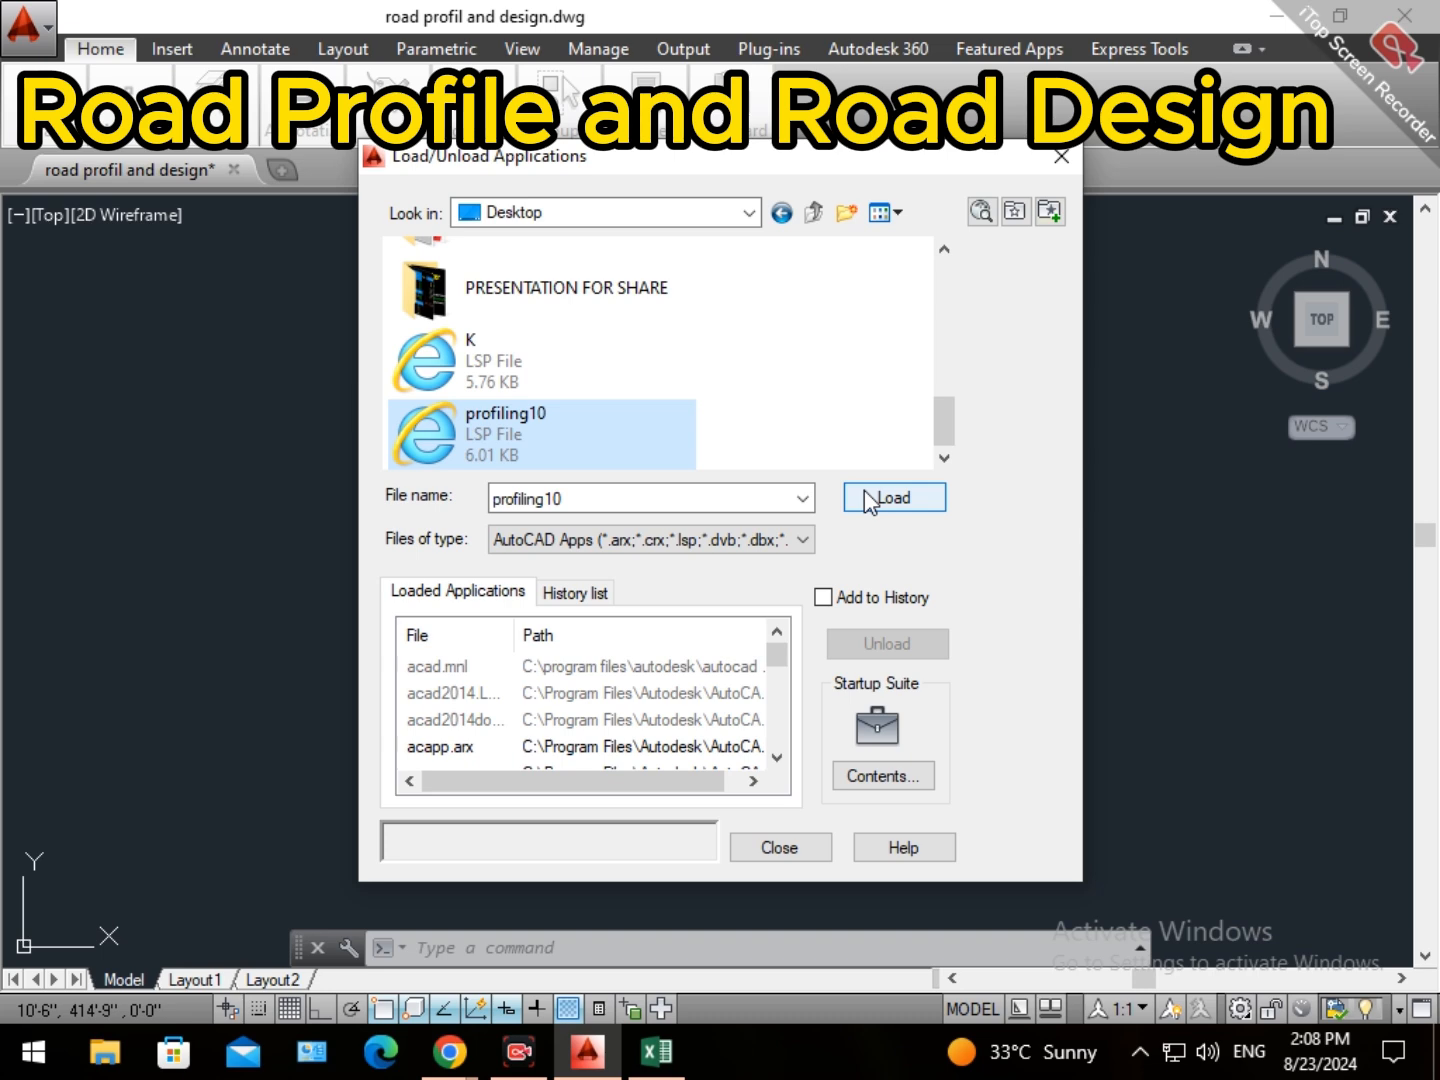
left_click(868, 497)
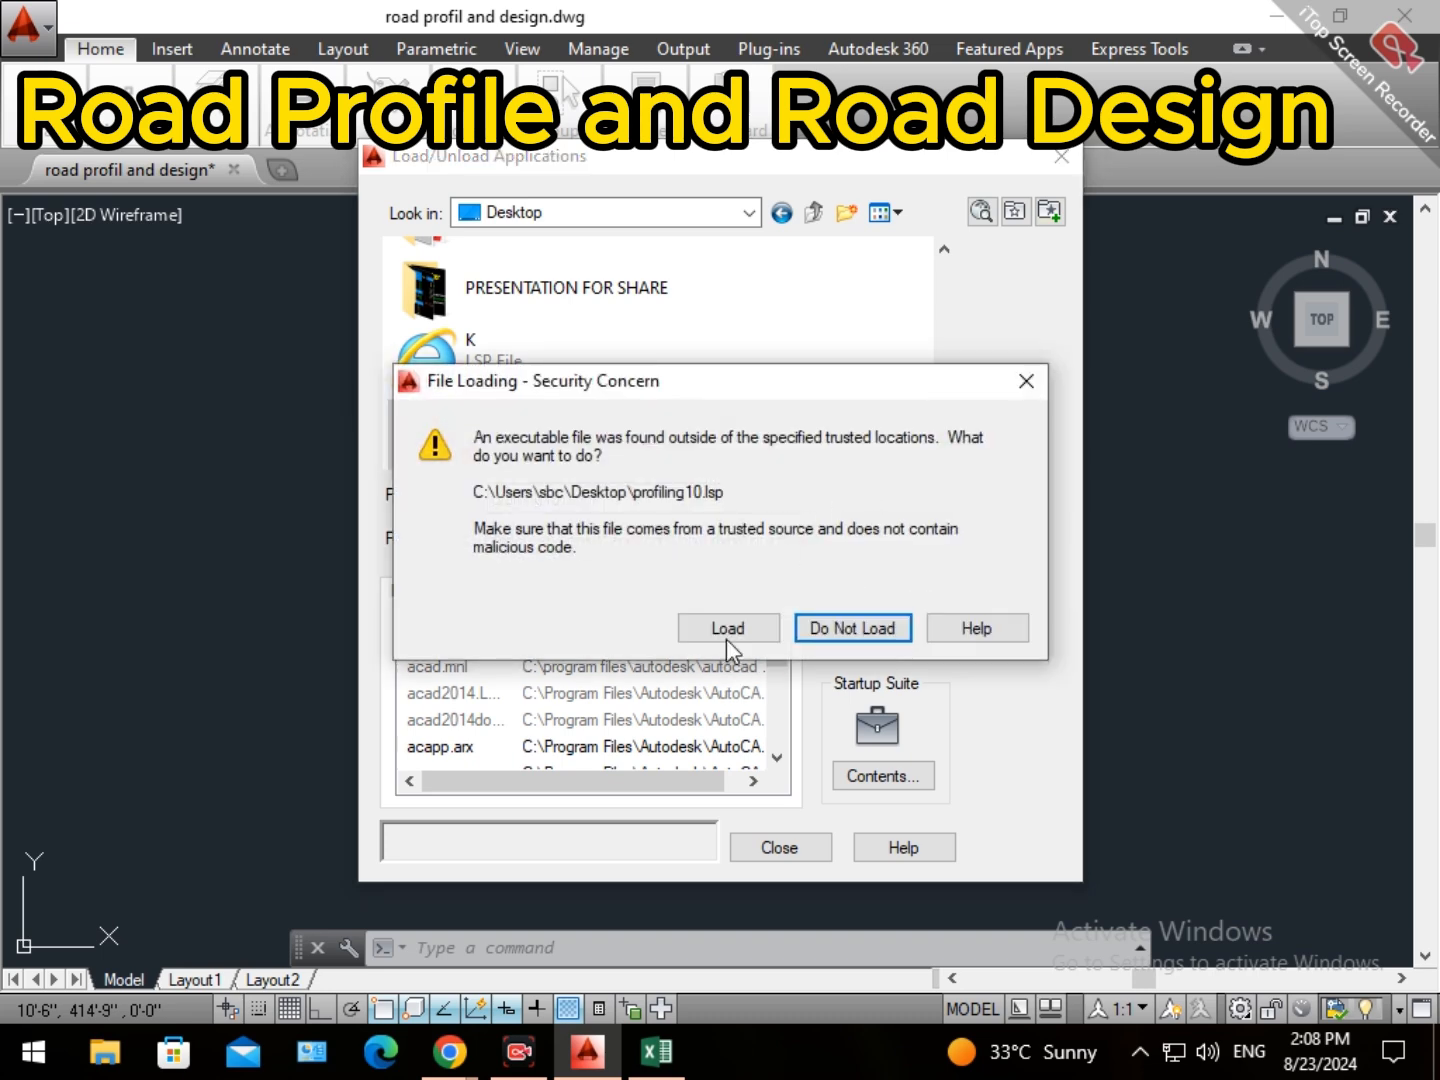
left_click(726, 633)
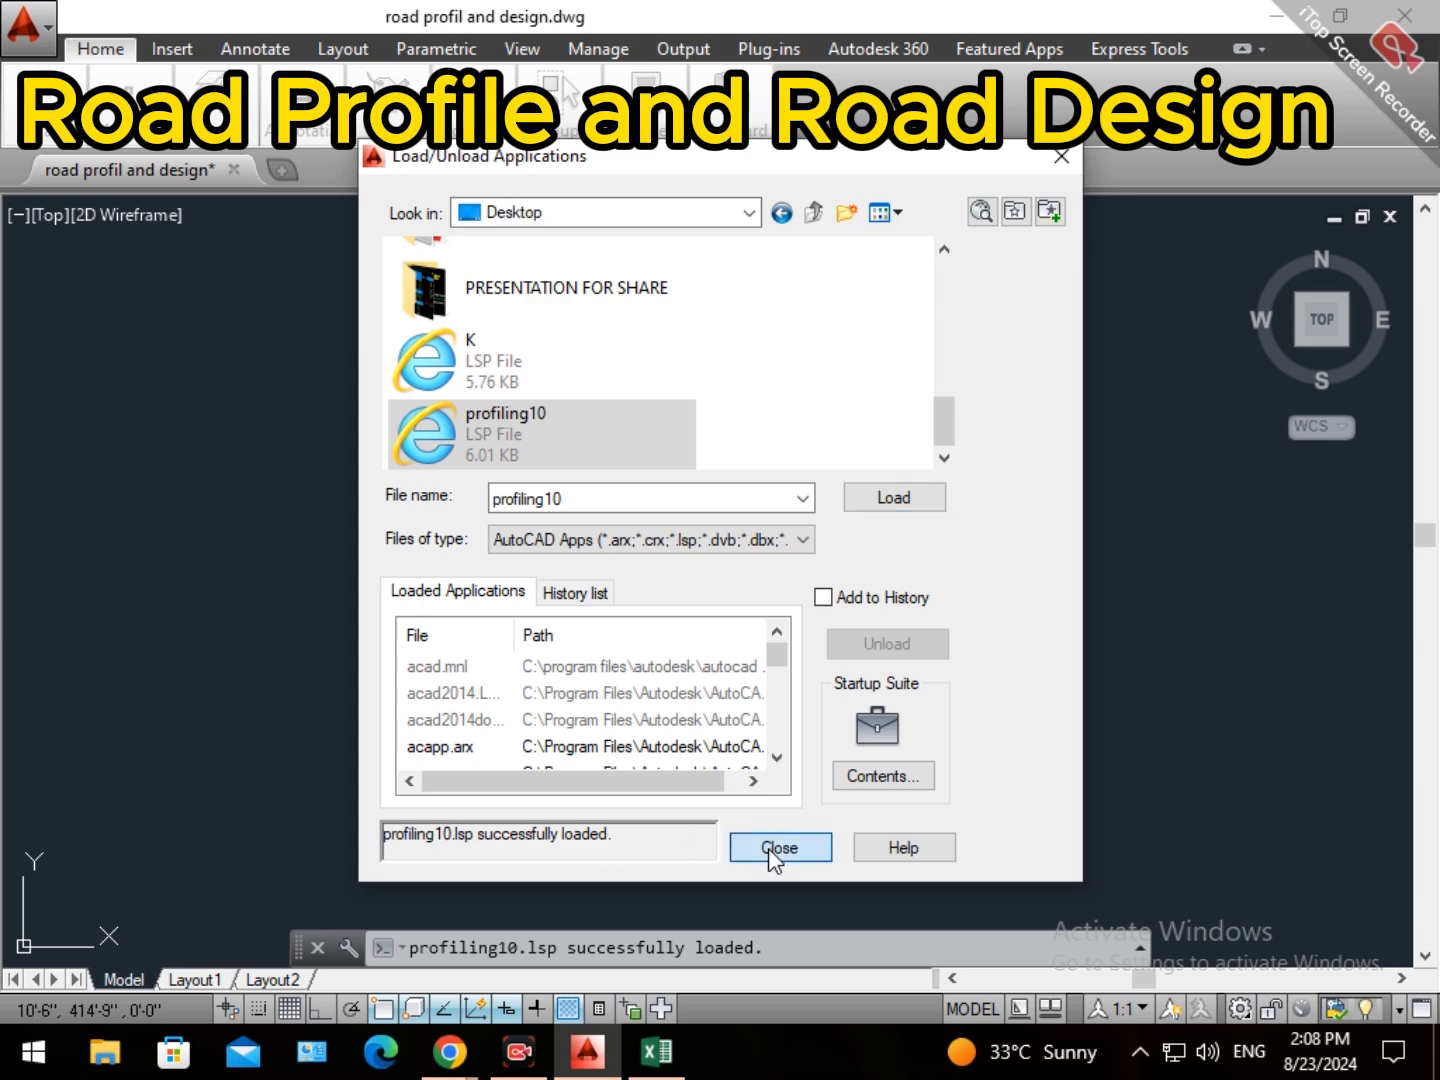
left_click(768, 849)
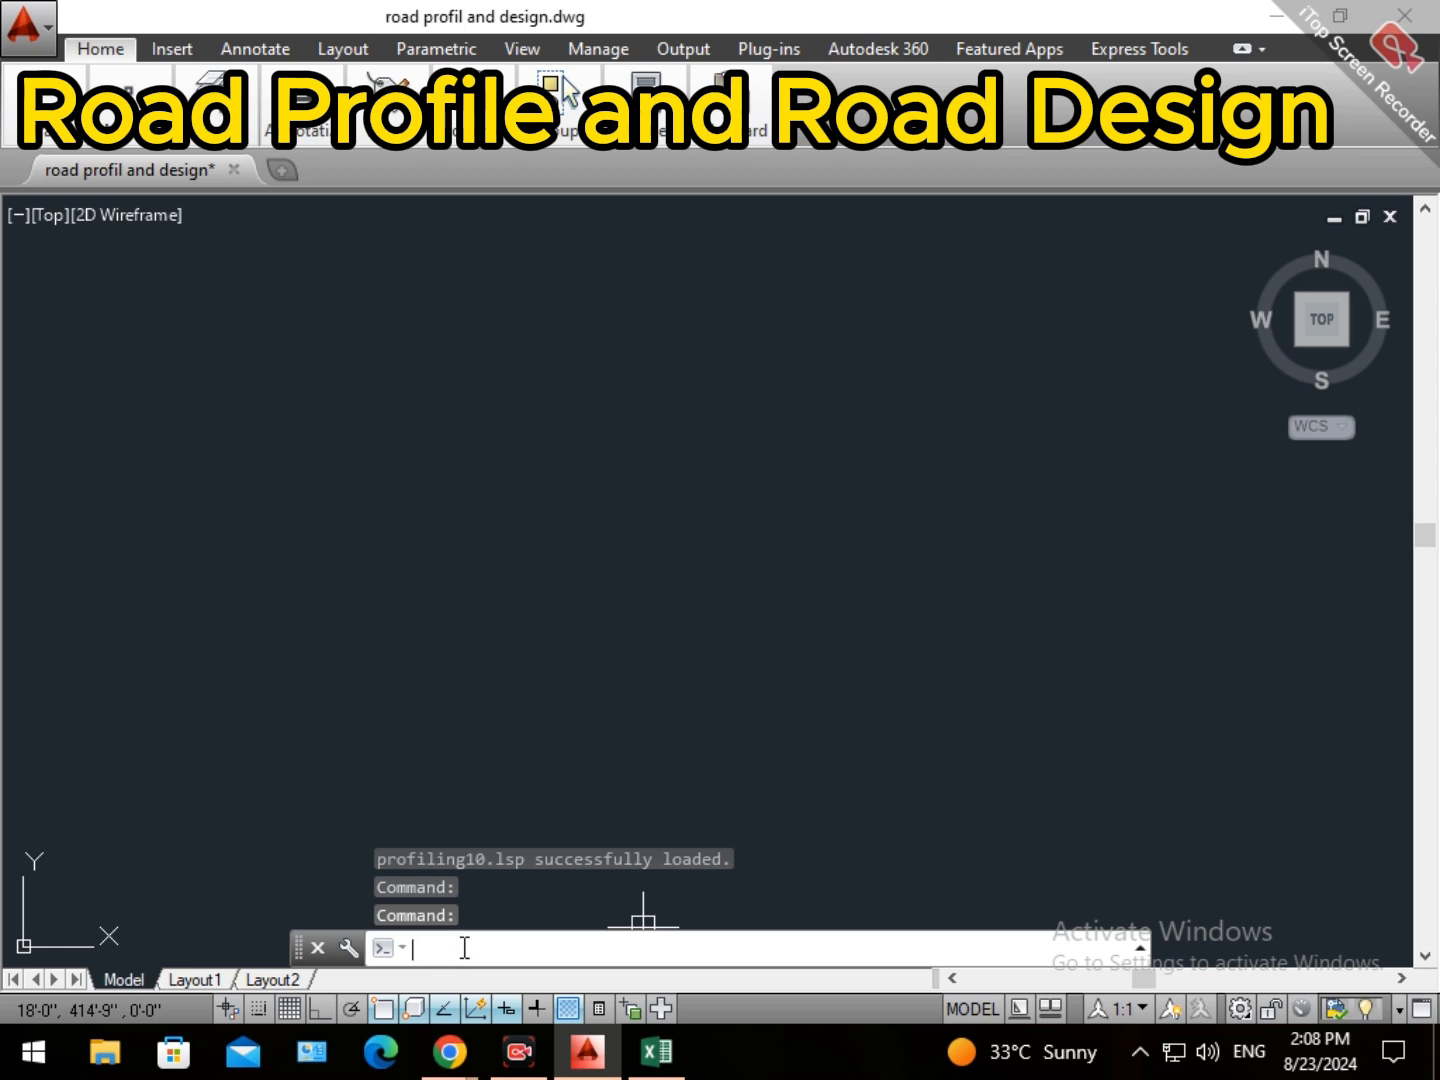
Run the PRO profiling command and set the first station to 0 from the RD column in Excel.
type("pro")
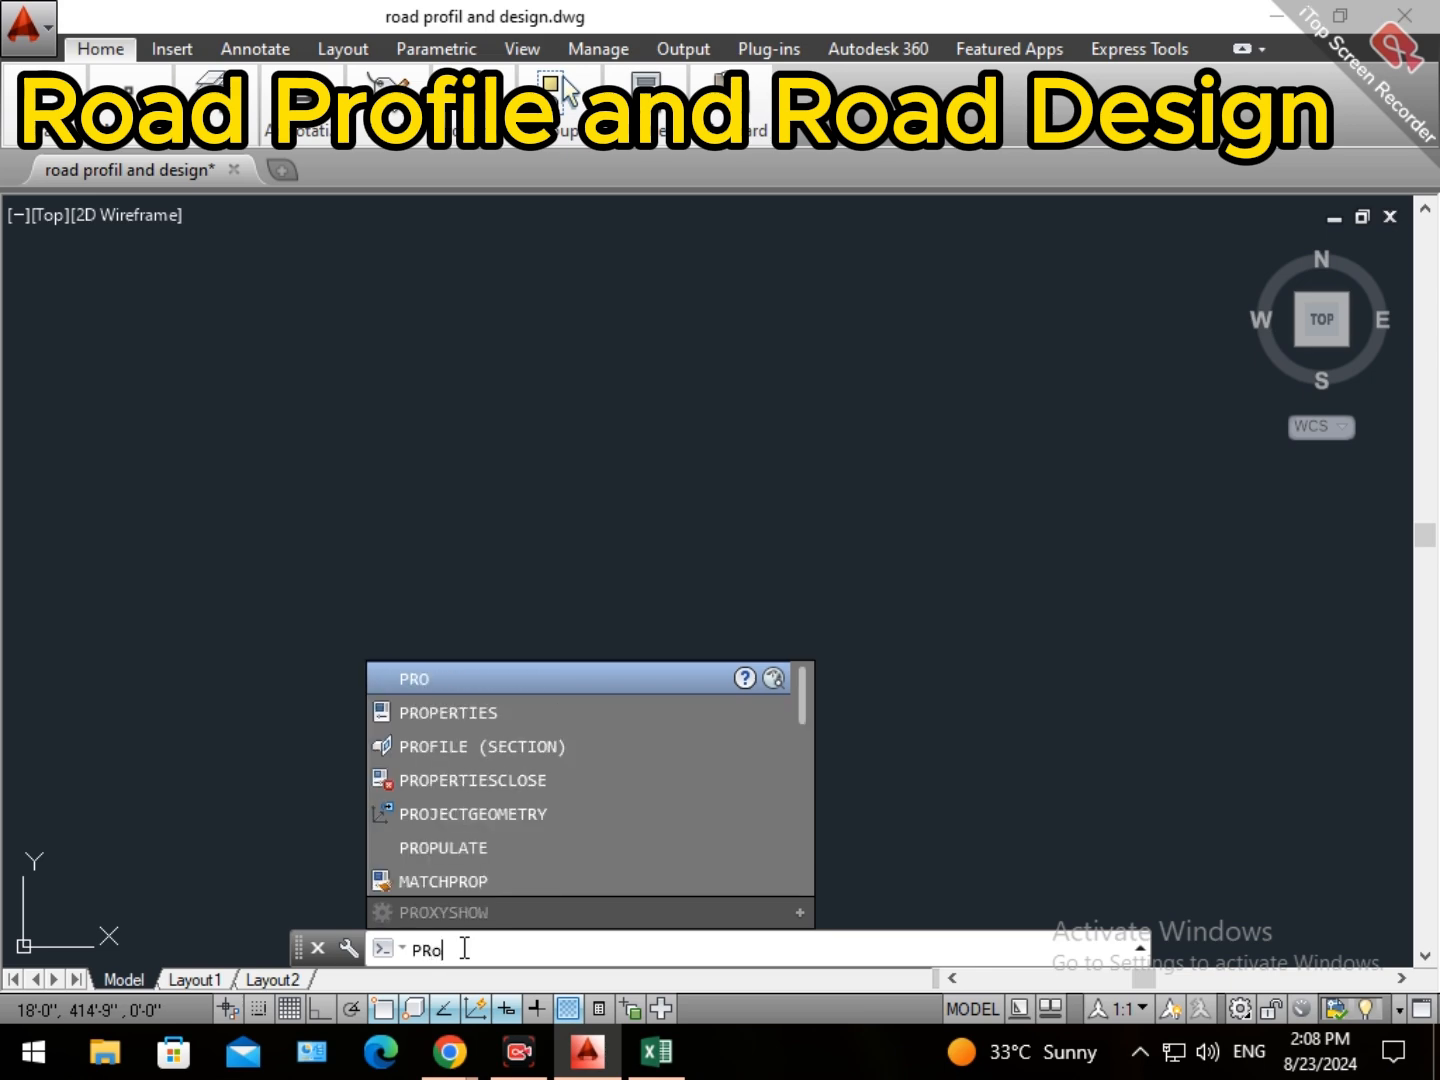
key("Return")
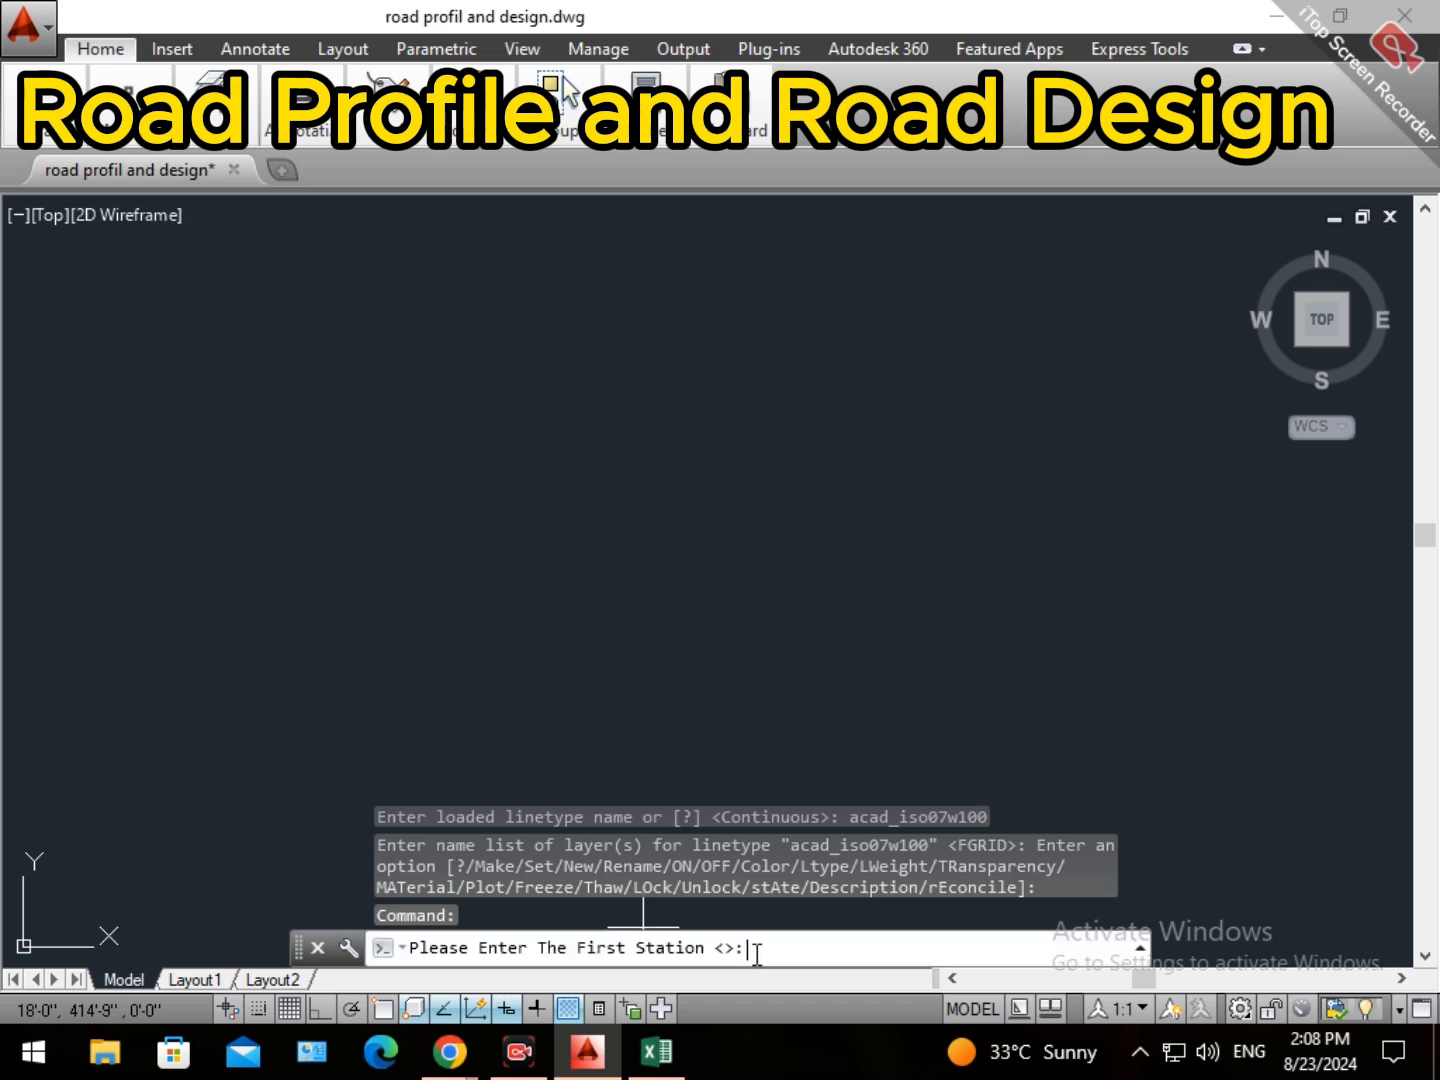
left_click(657, 1052)
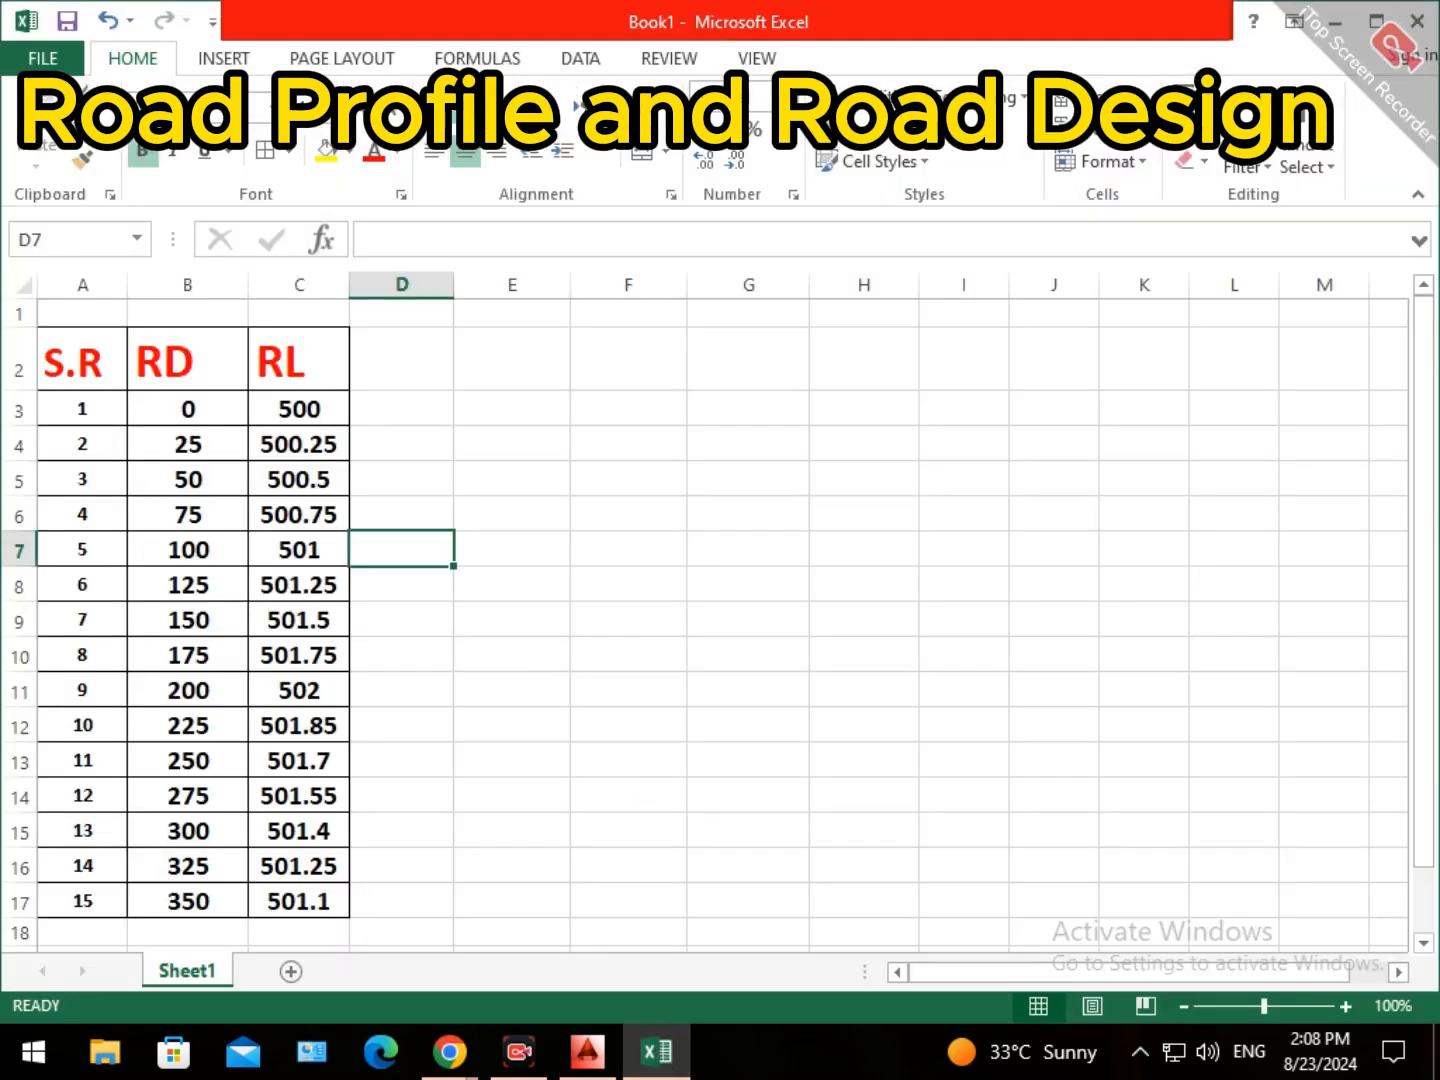
left_click(590, 1049)
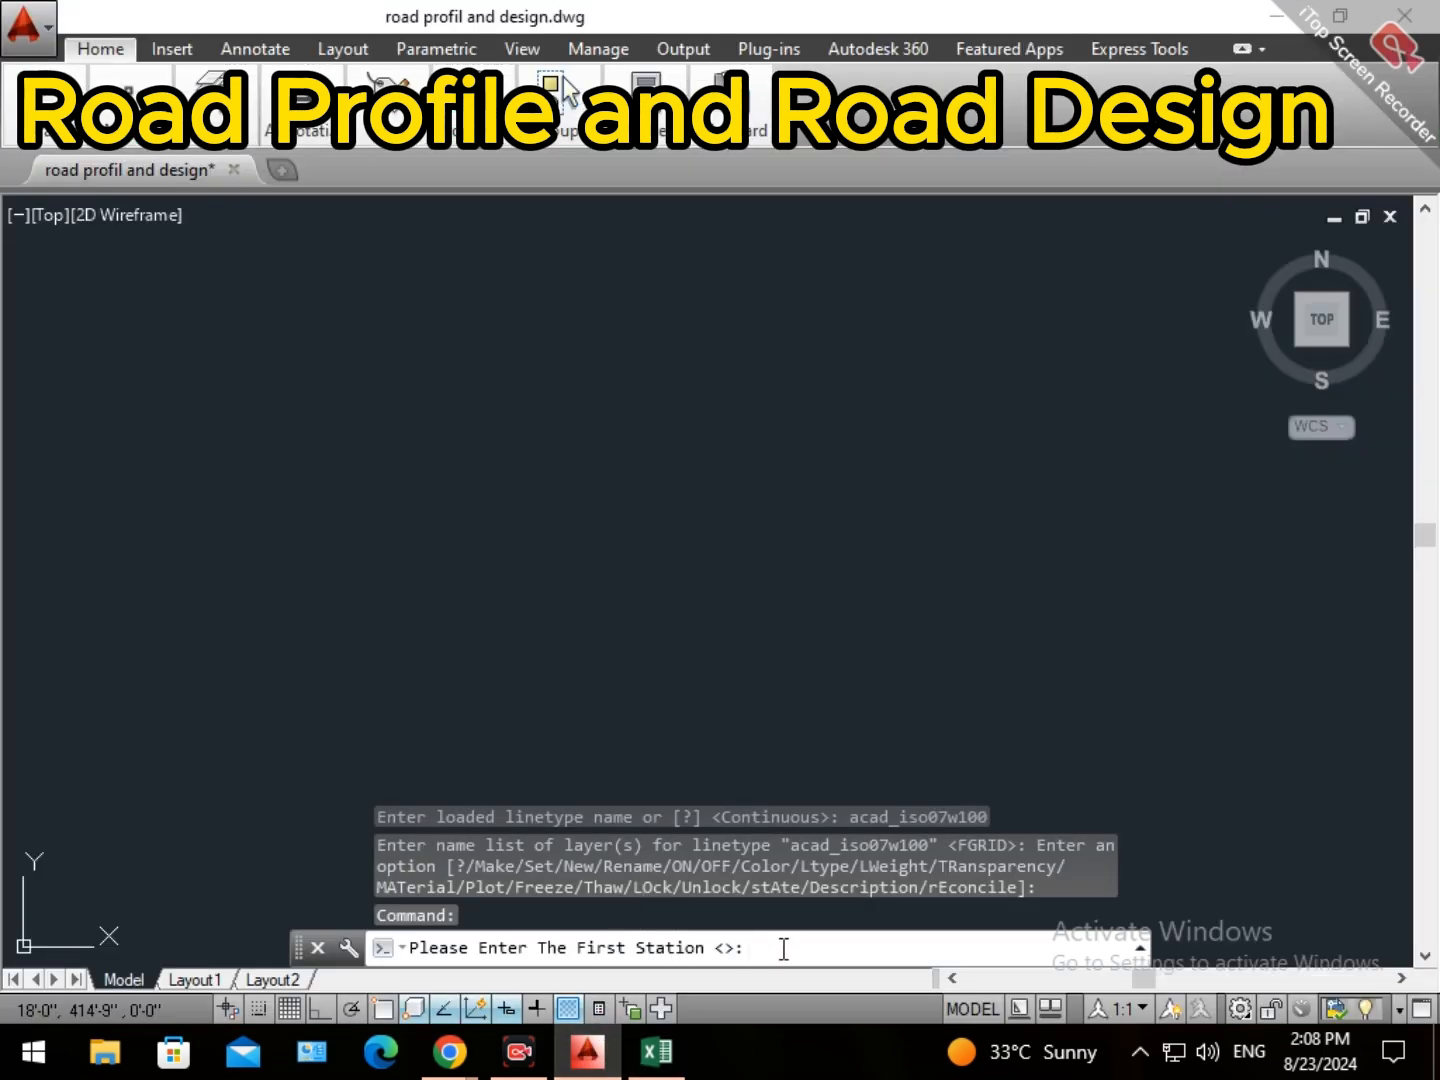
type("0")
key("Return")
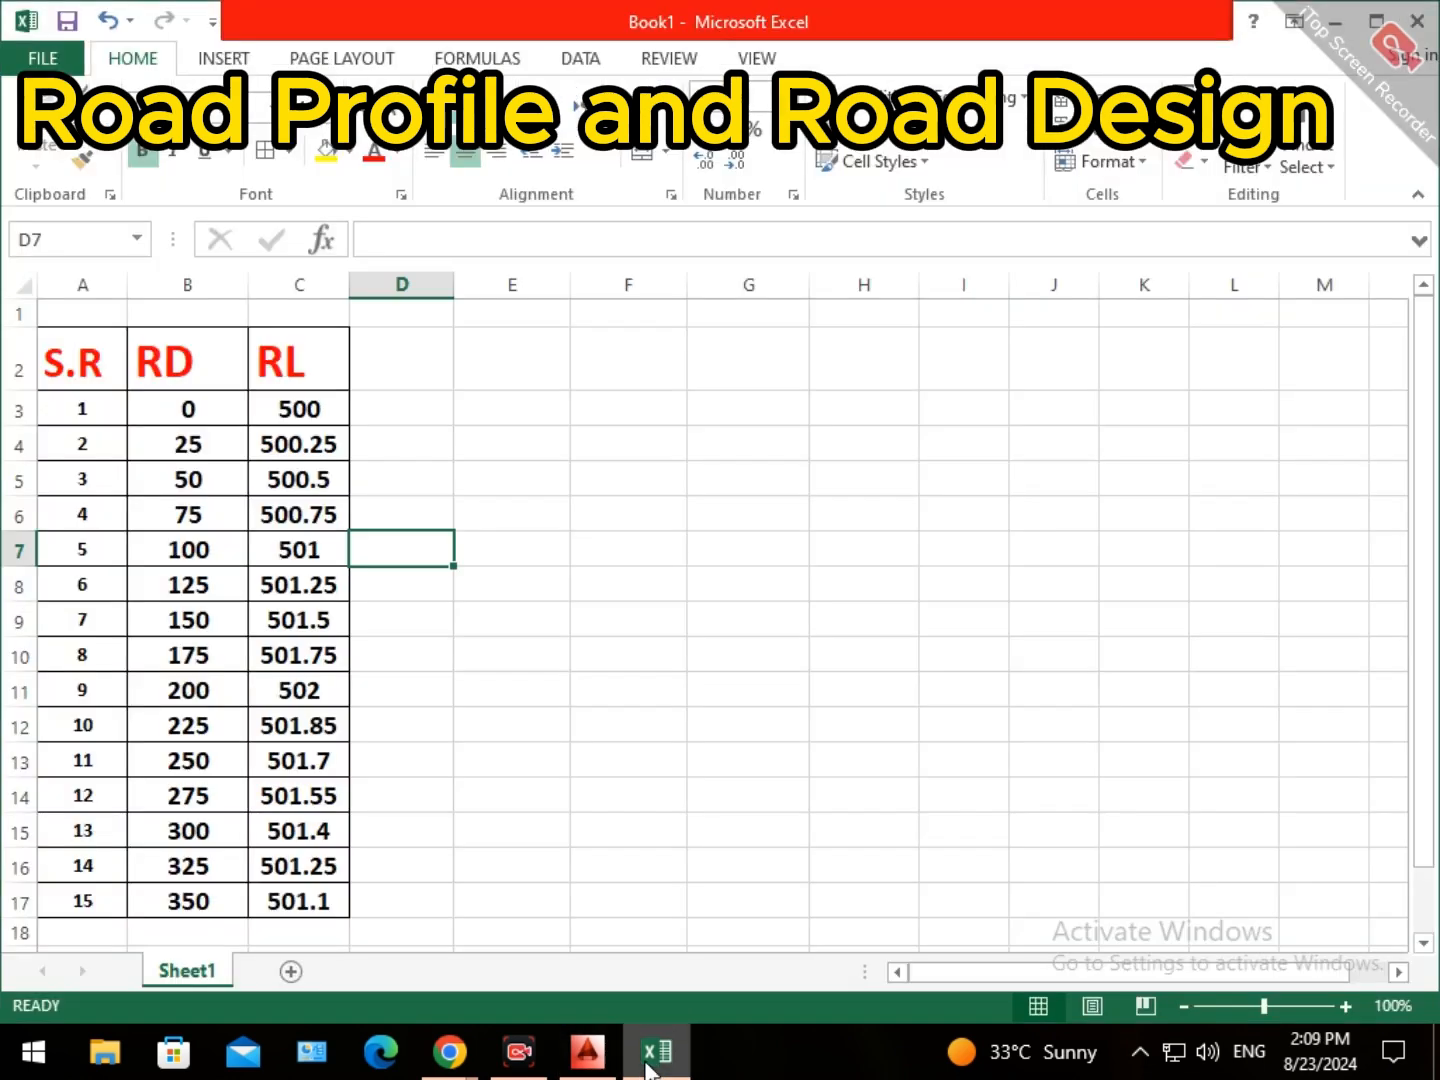
Copy the first RL value, 500, from cell C3 in Excel and enter it in AutoCAD as the first elevation.
left_click(654, 1056)
left_click(302, 407)
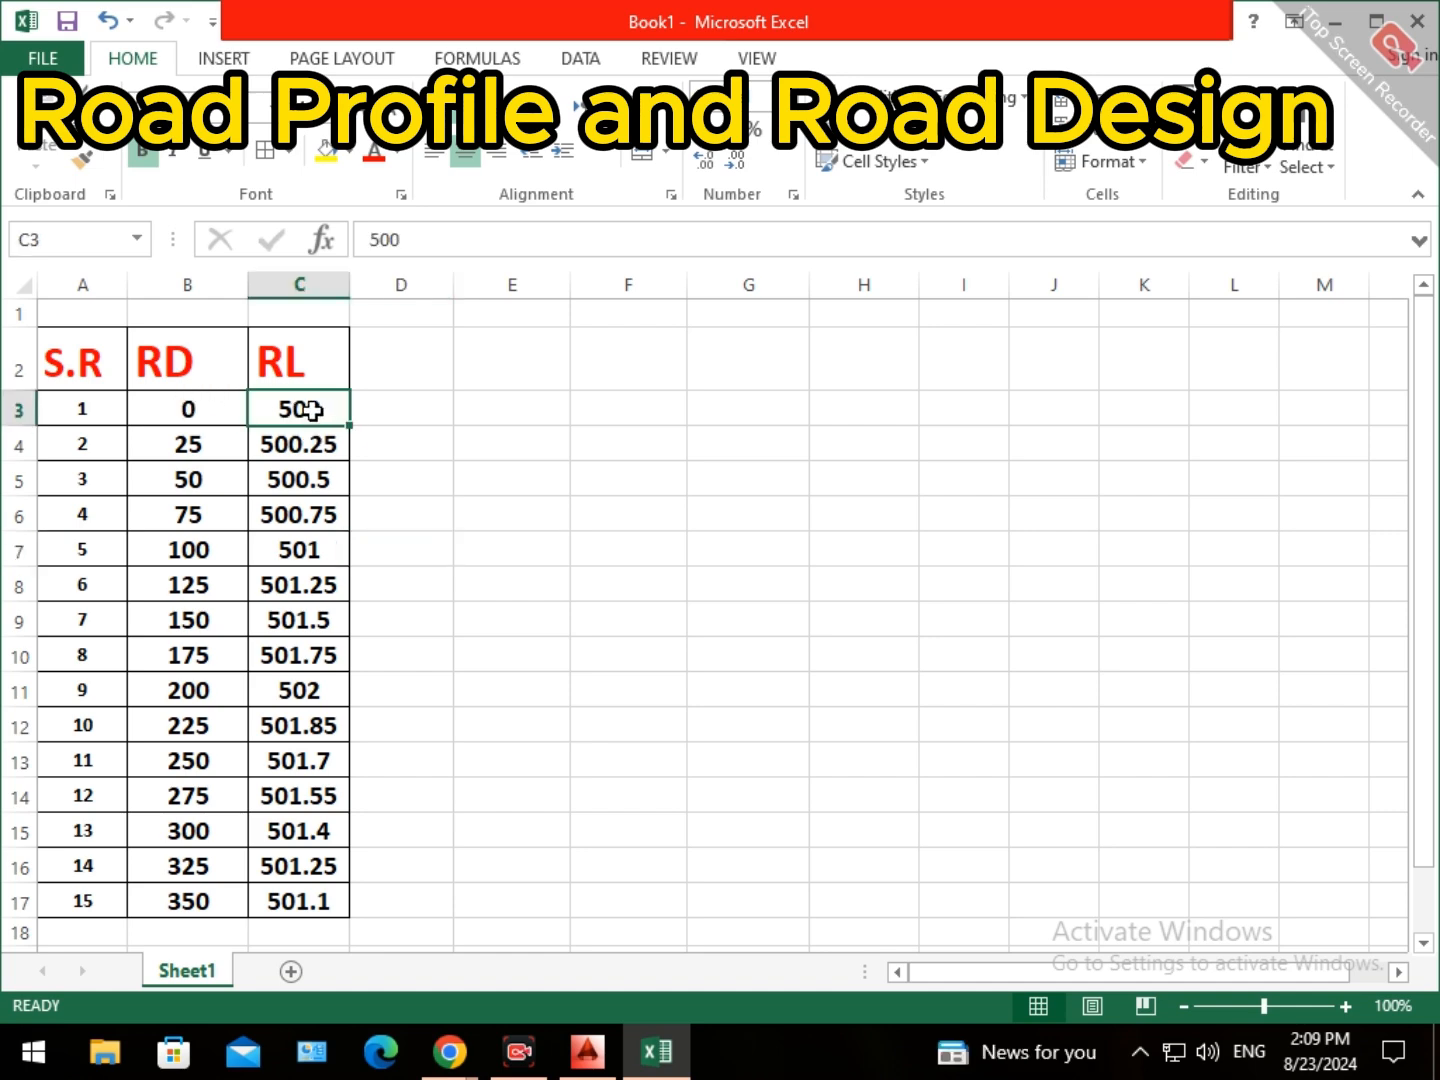
right_click(310, 410)
left_click(386, 466)
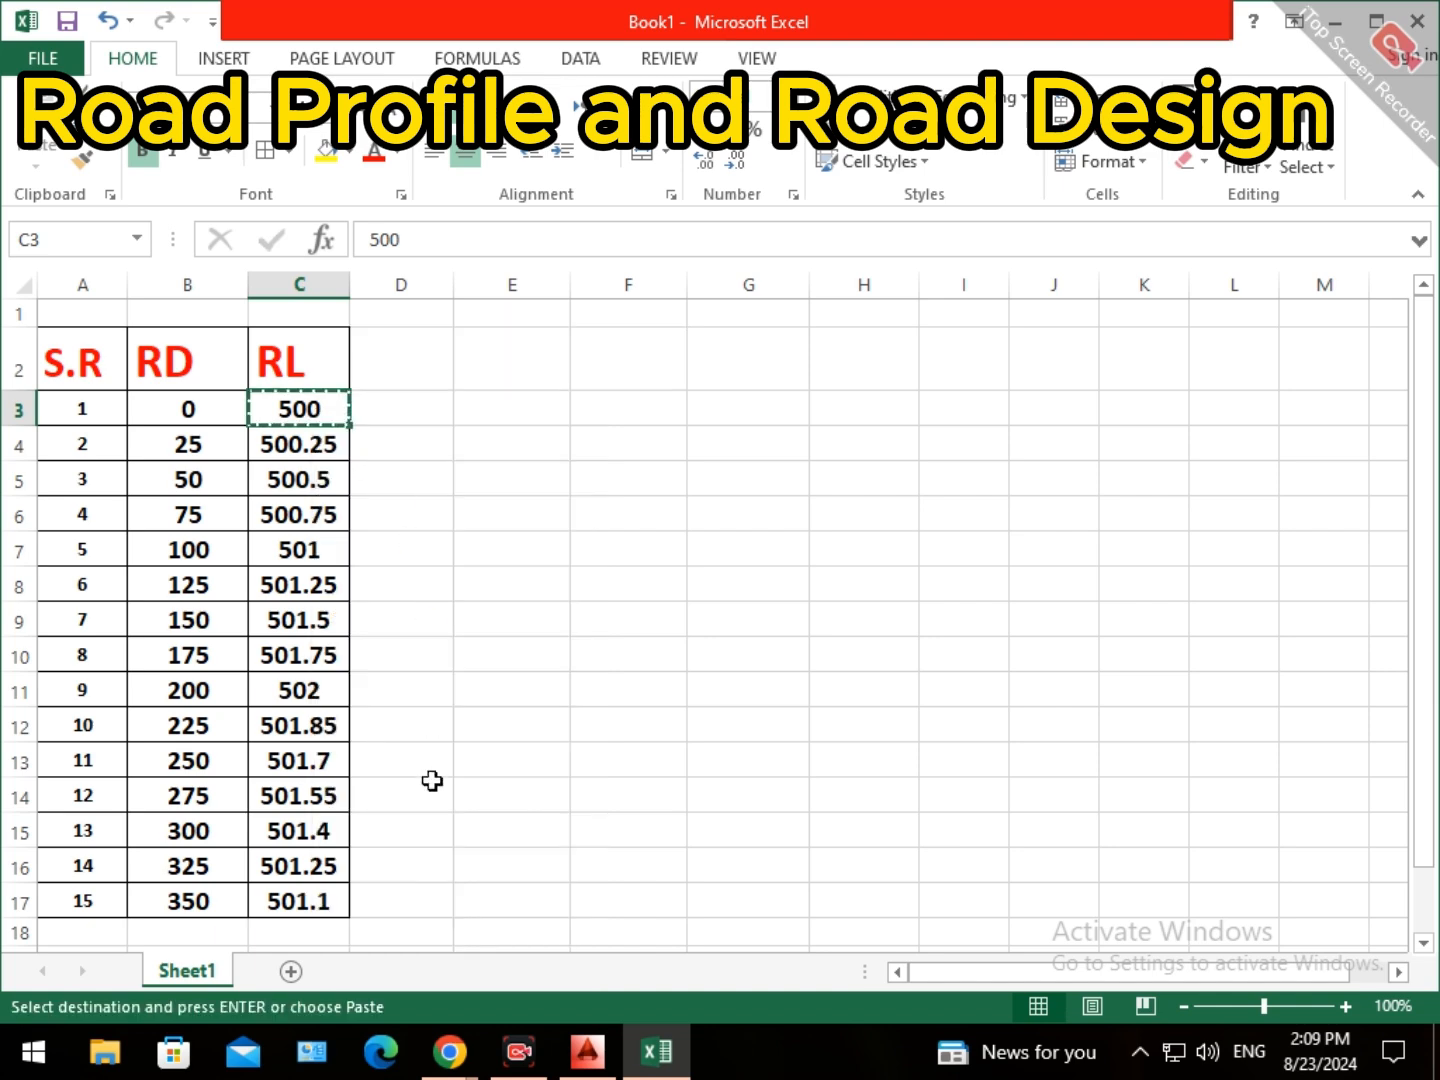
left_click(587, 1057)
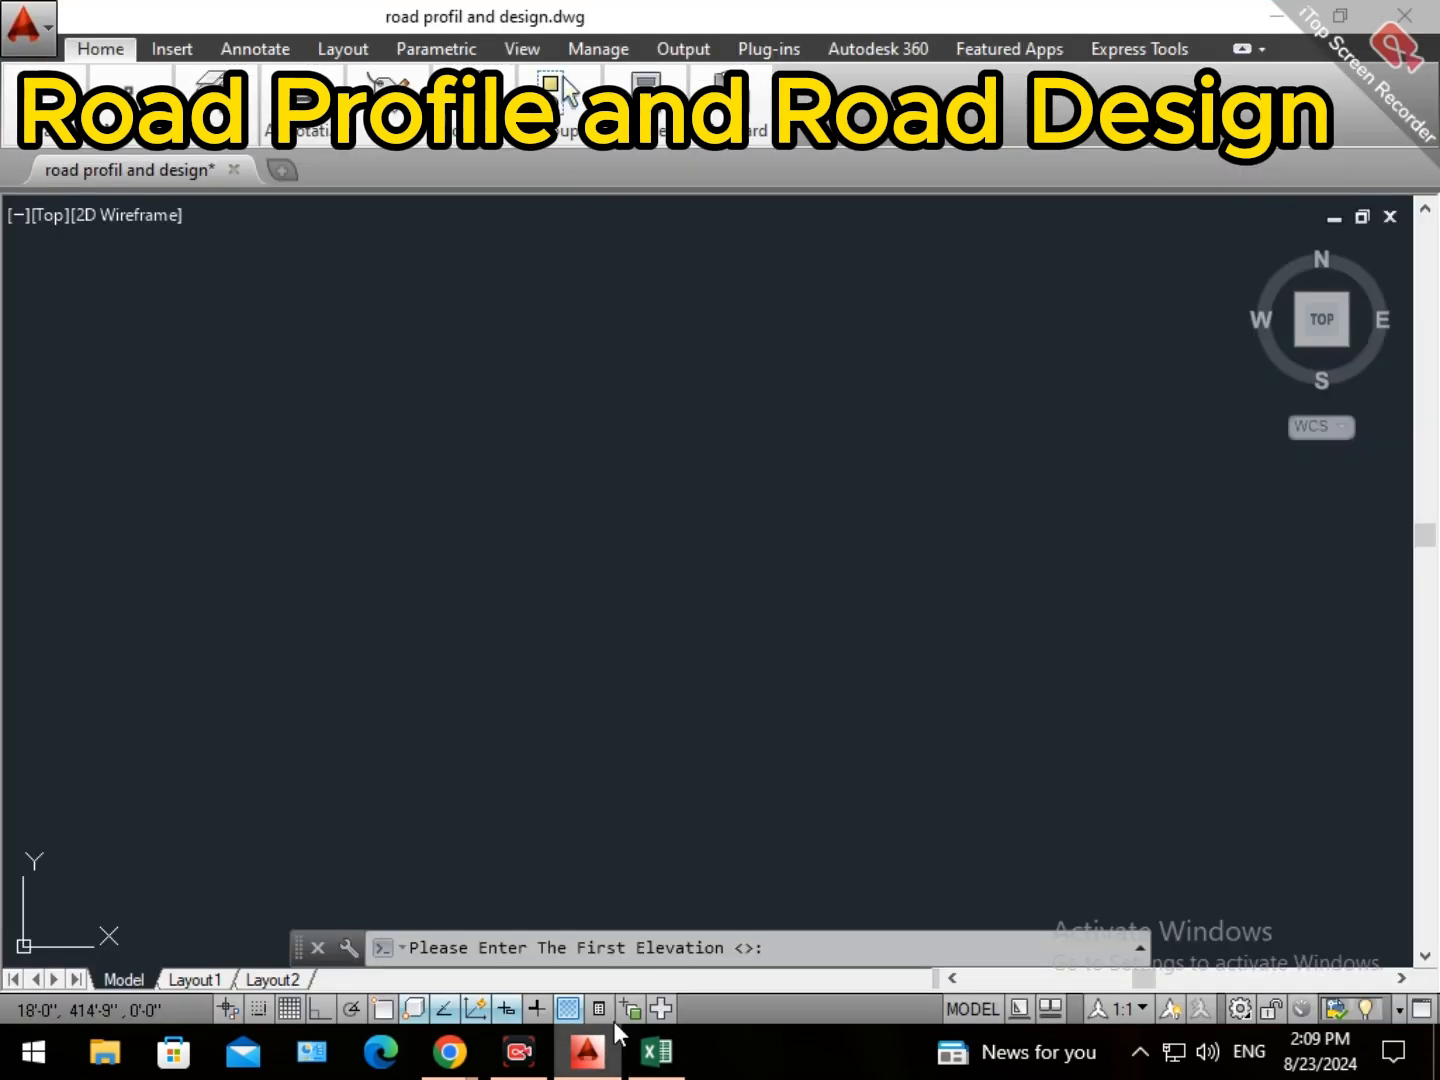
right_click(770, 948)
left_click(827, 824)
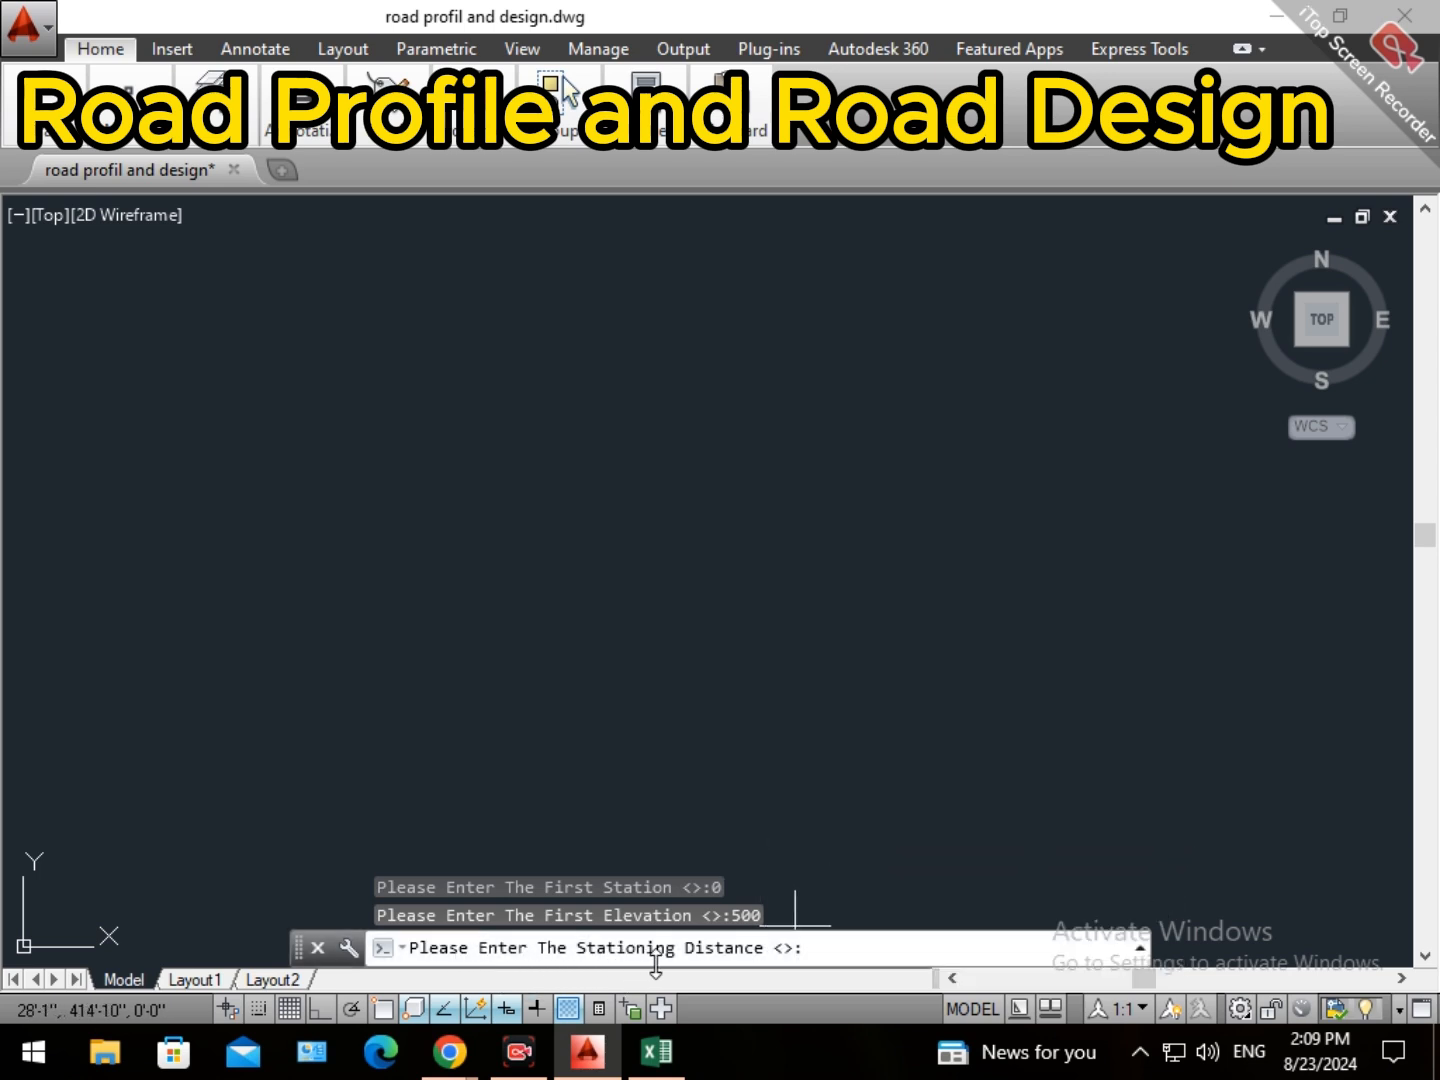
Check the RD spacing in Excel, clear the copy marker, and set the stationing distance to 25 in AutoCAD.
left_click(654, 1057)
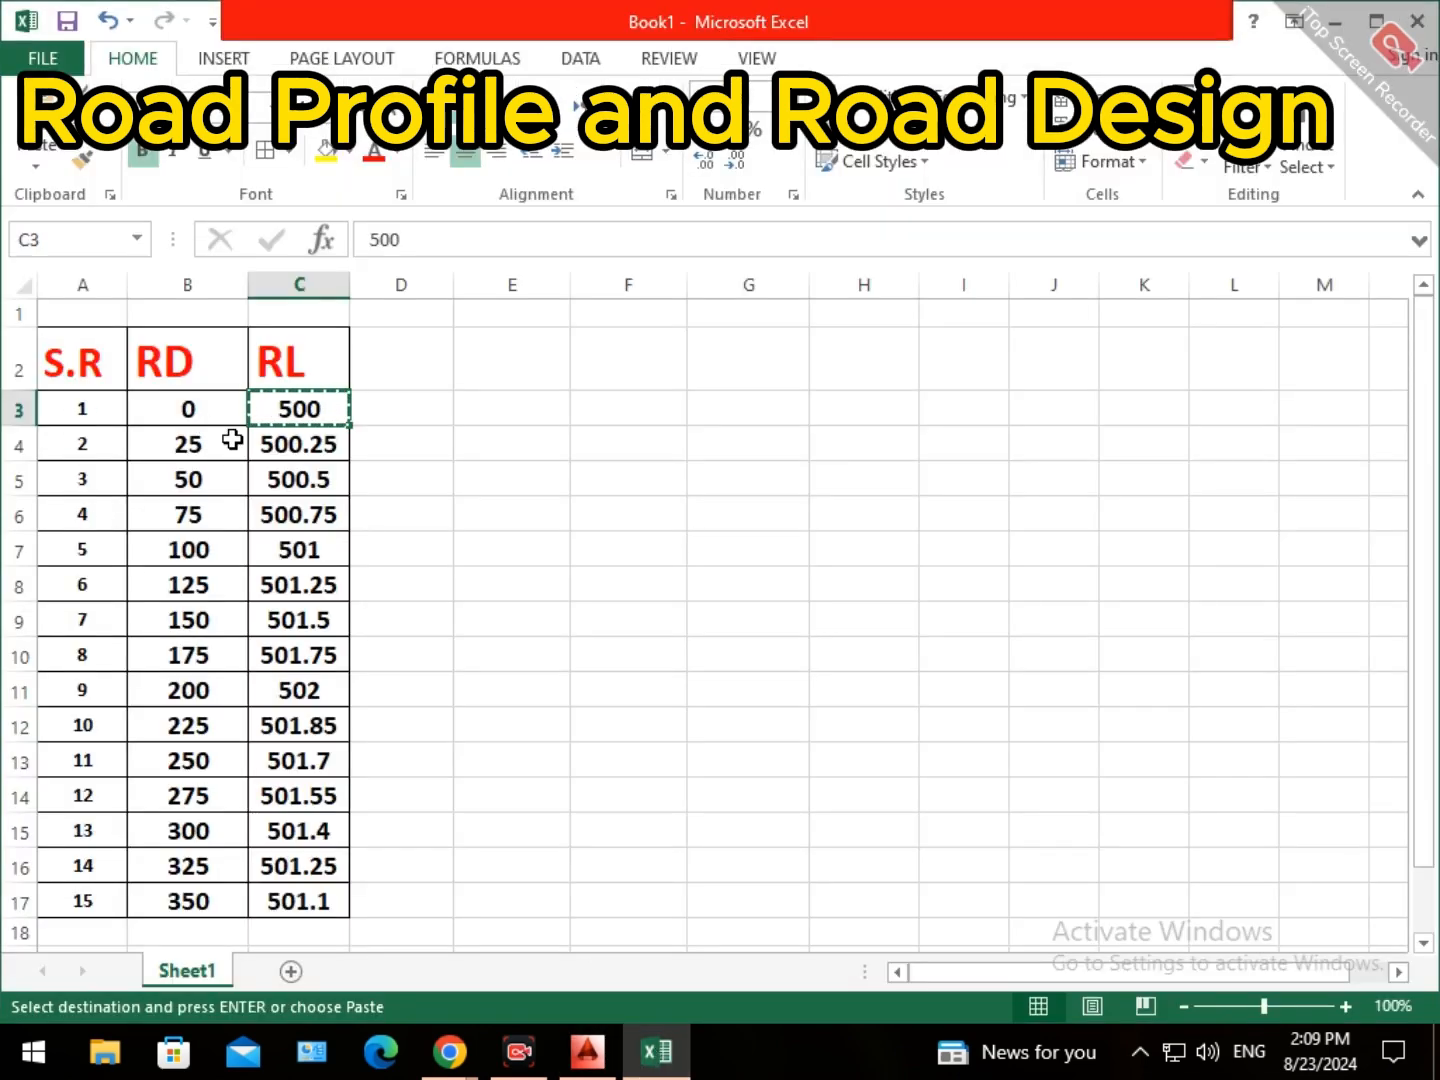
key("Escape")
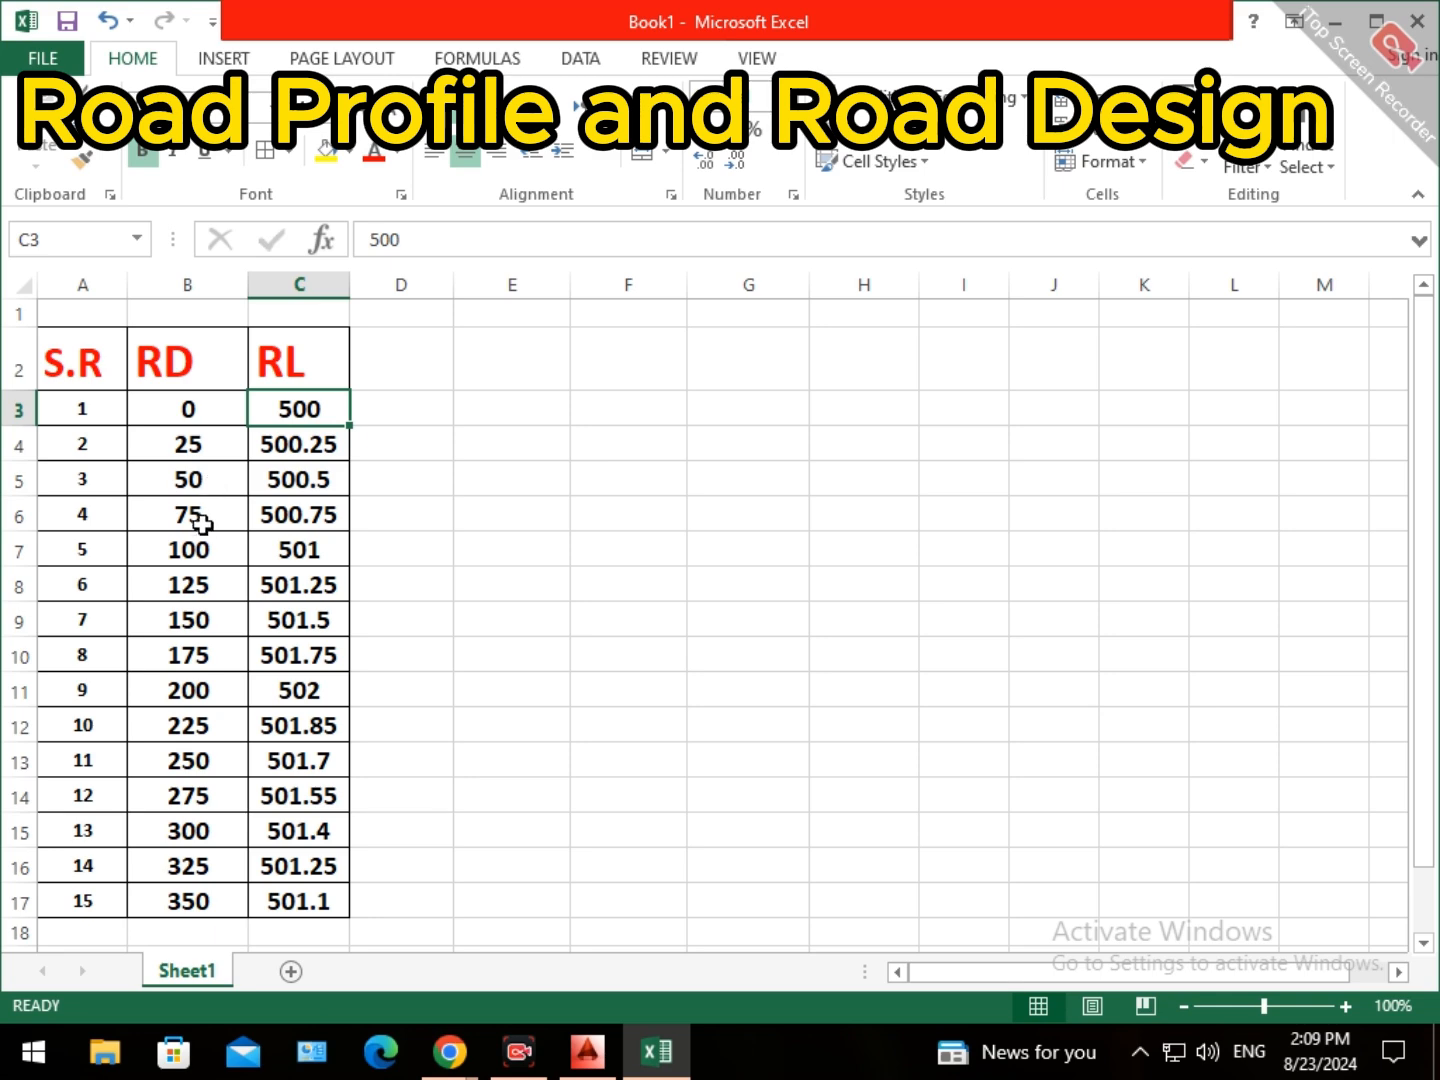
left_click(588, 1066)
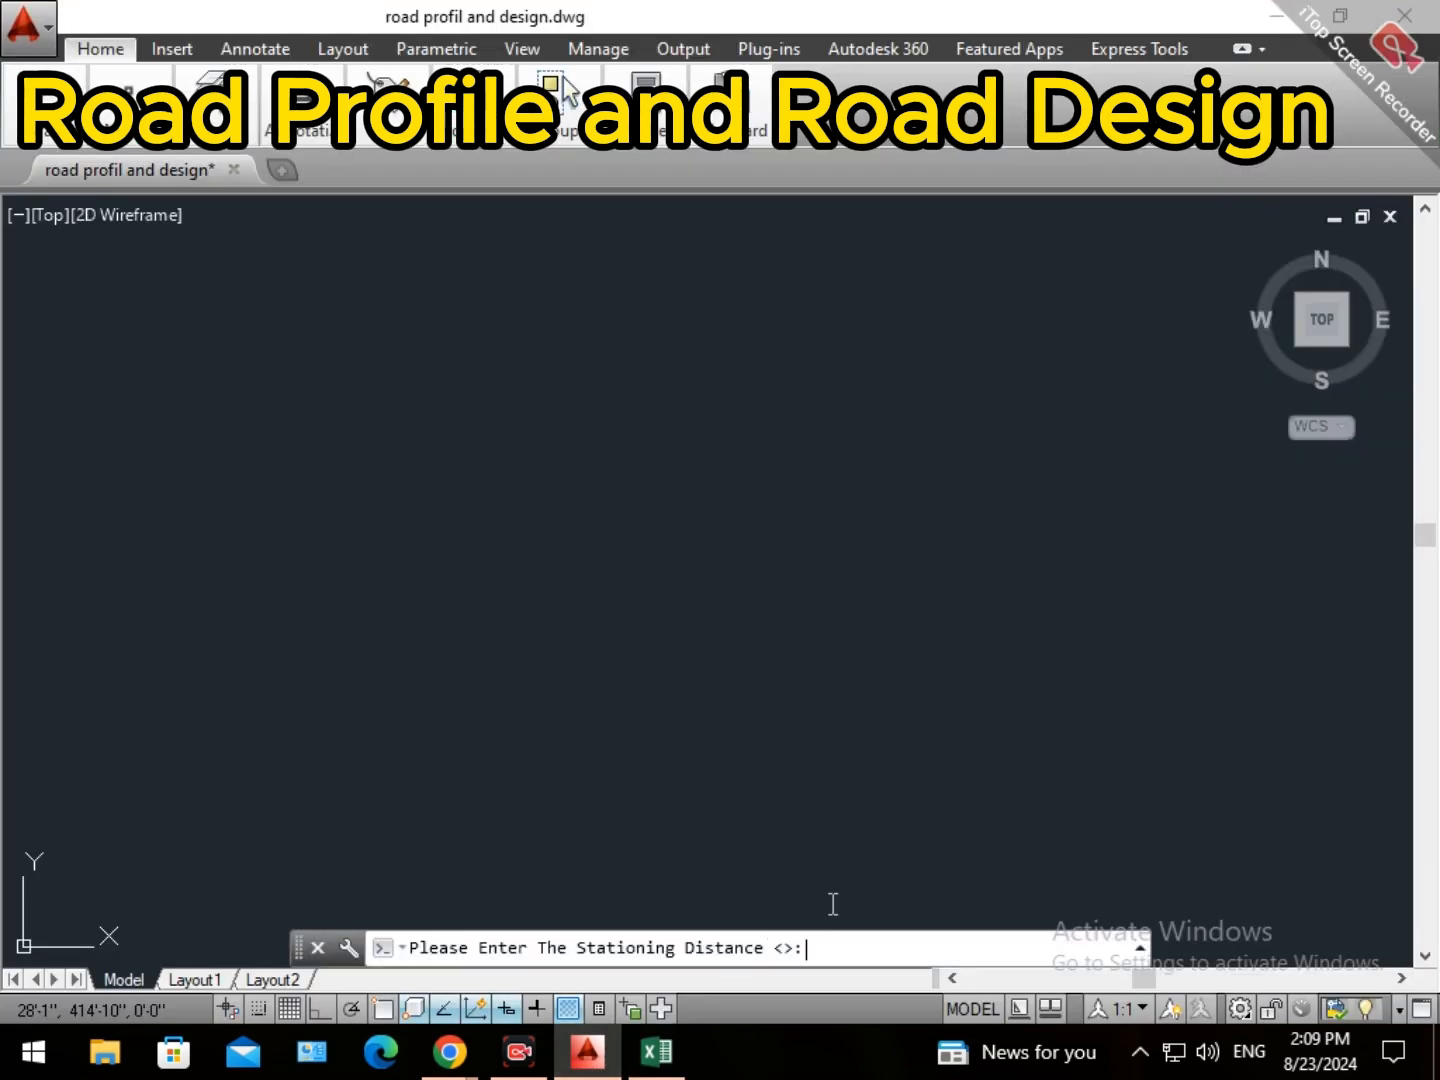
type("25")
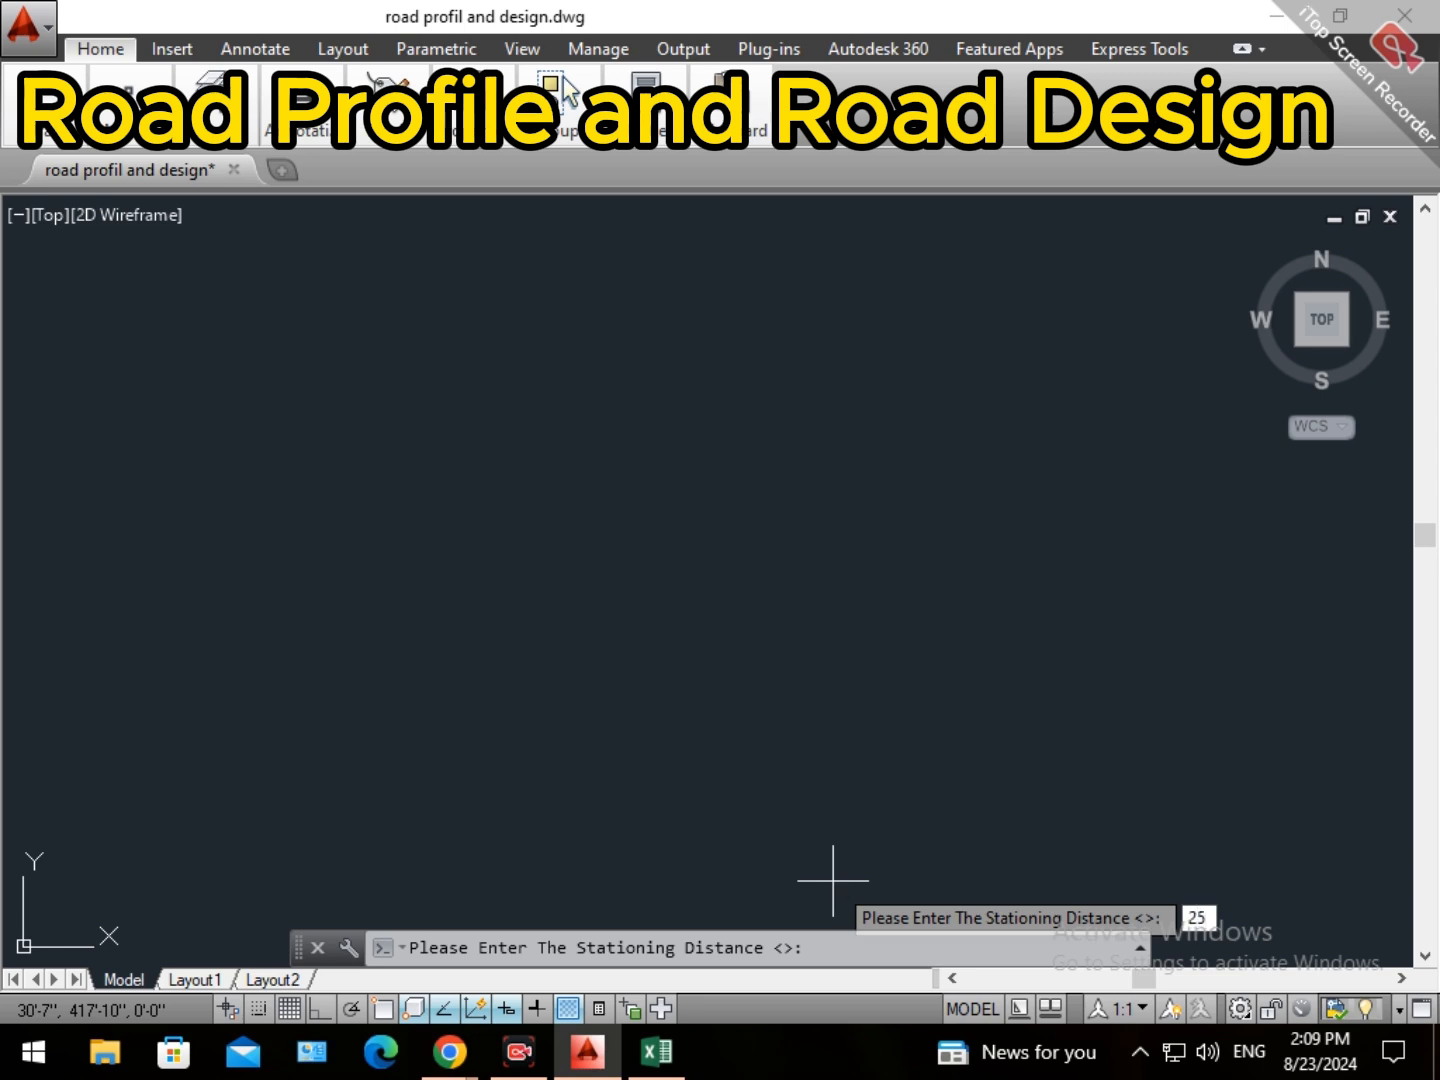
key("Return")
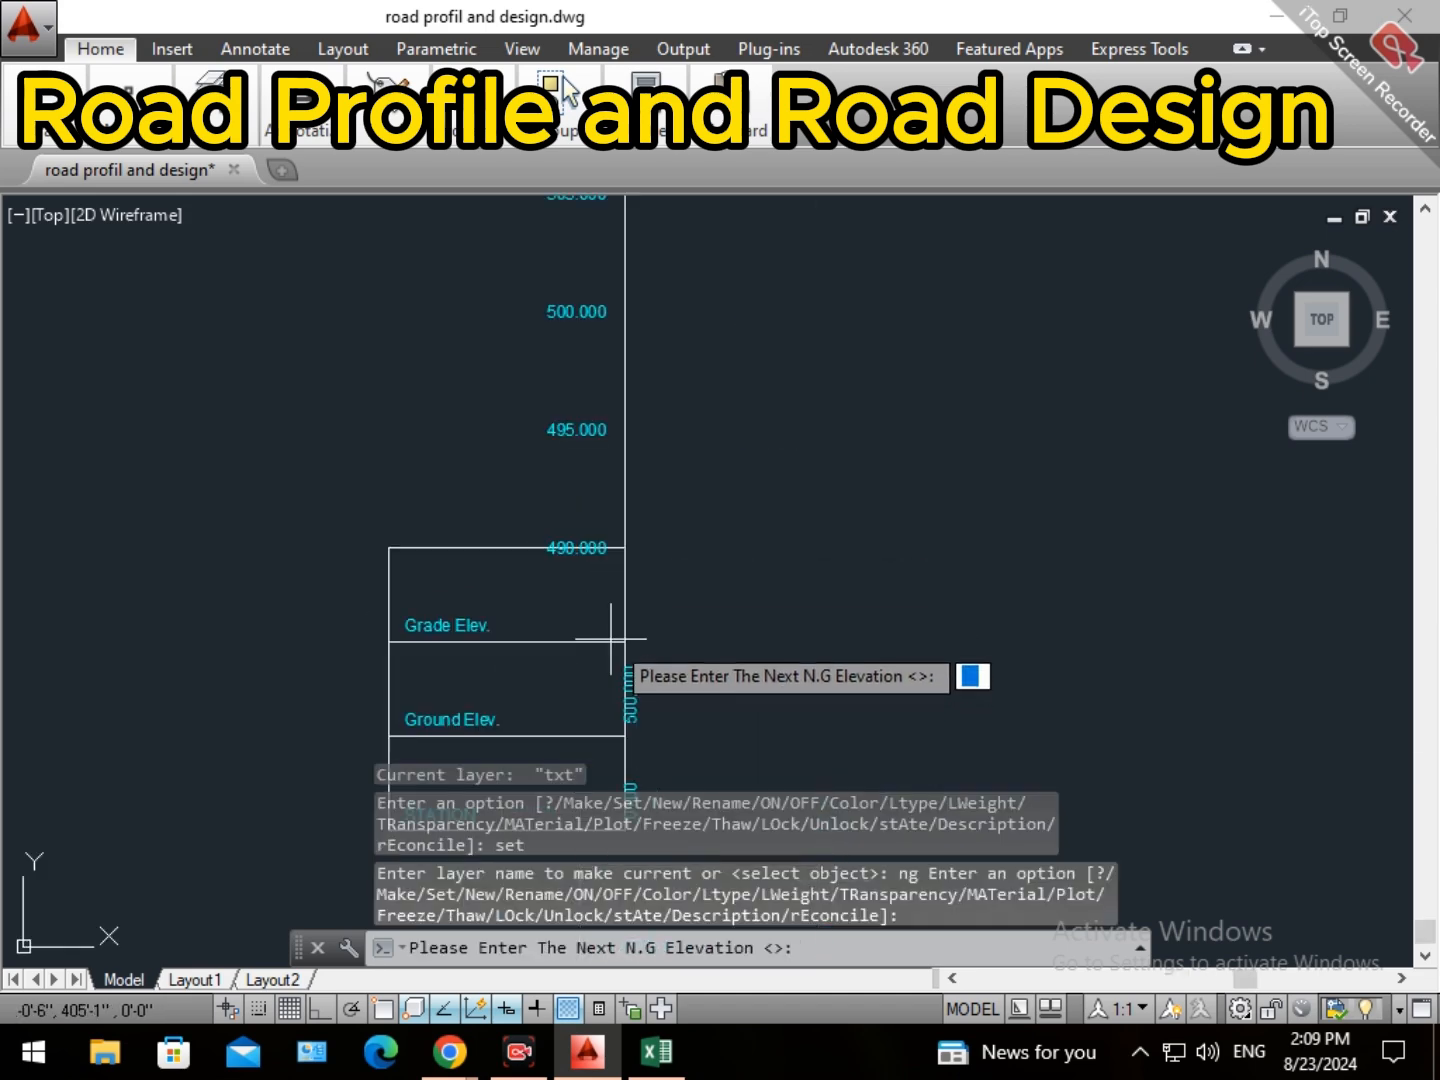
Switch to Excel and copy the remaining RL values, 500.25 to 501.1, from cells C4:C17.
scroll(505, 612, "down", 2)
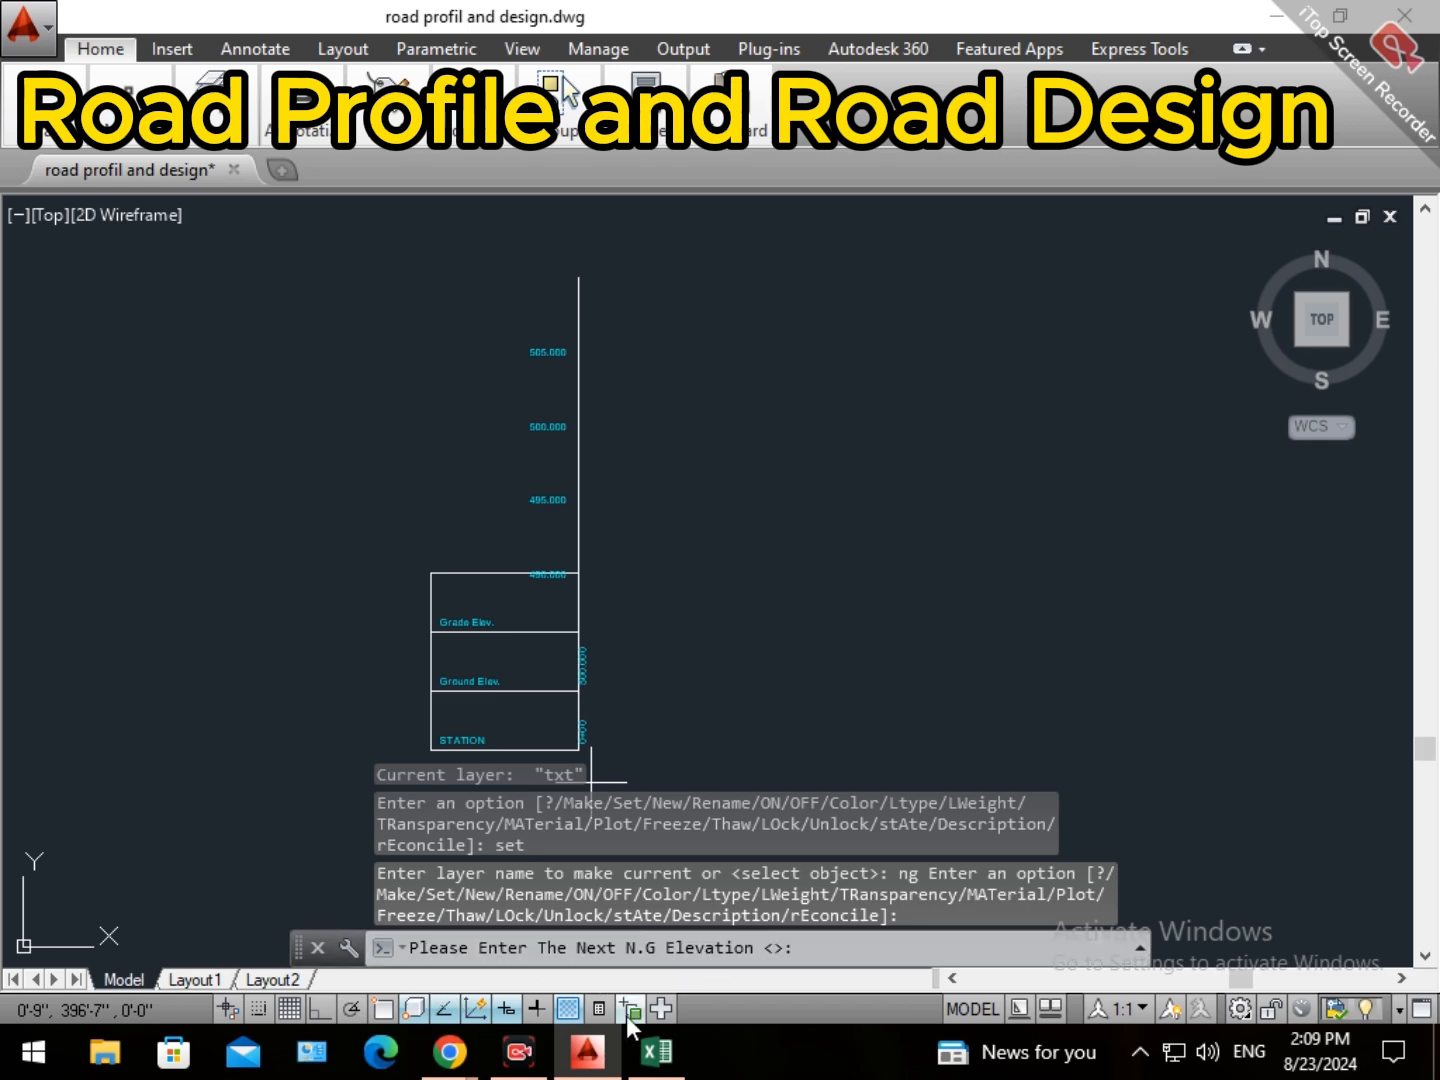
left_click(610, 900)
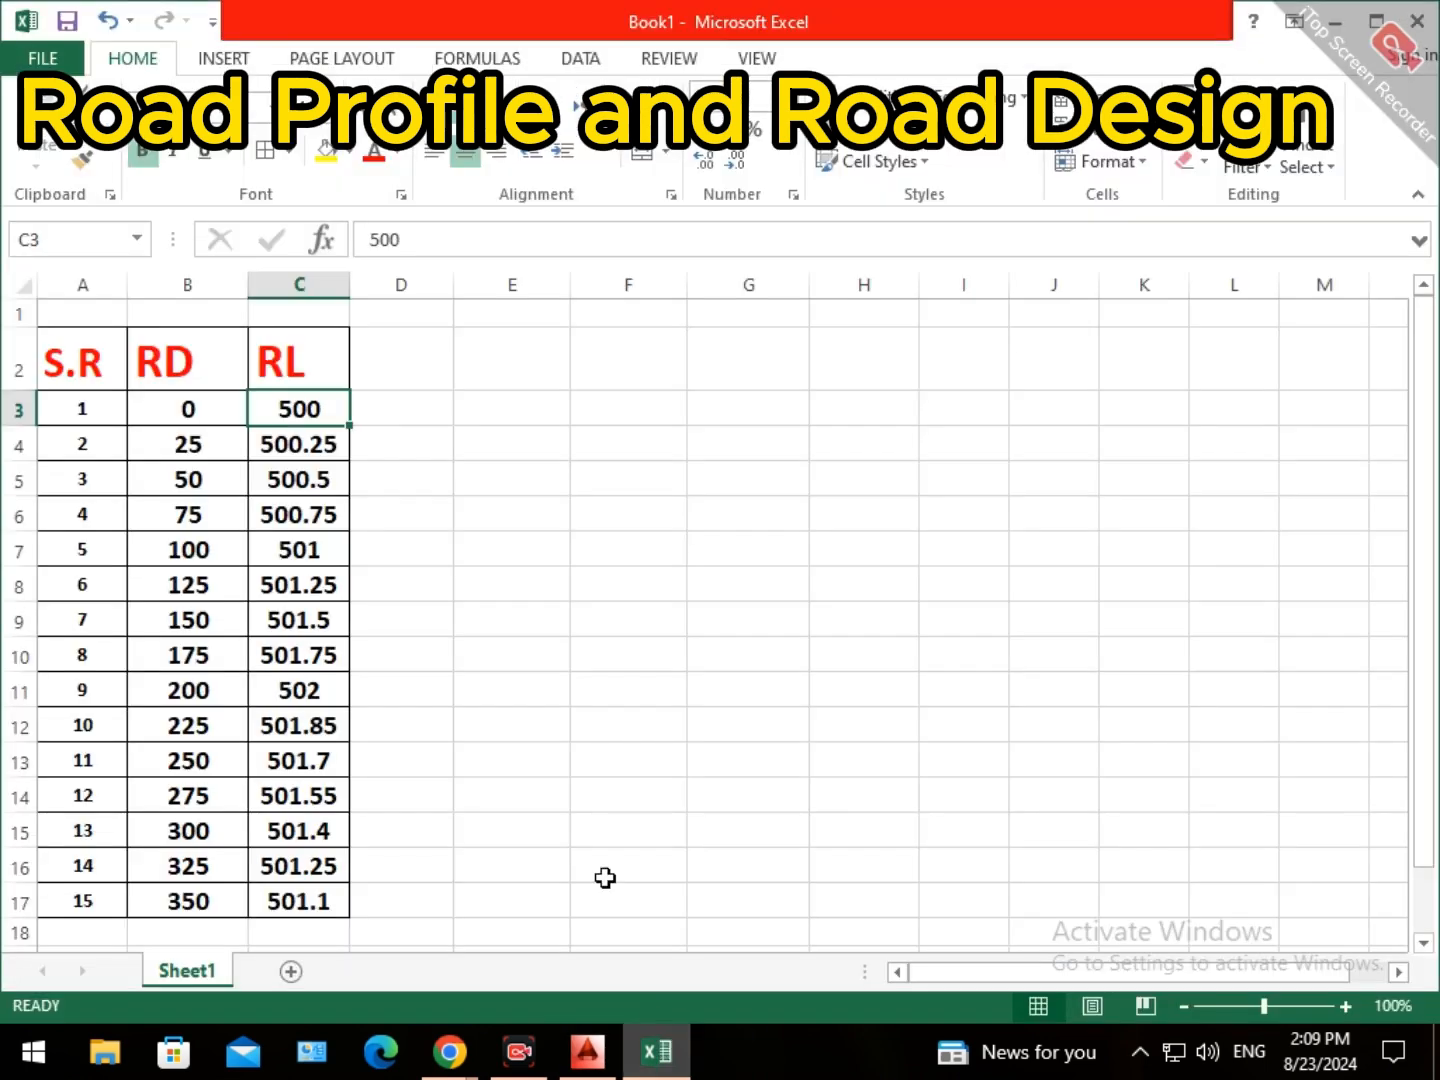
left_click(305, 445)
left_click_drag(305, 445, 311, 904)
right_click(297, 713)
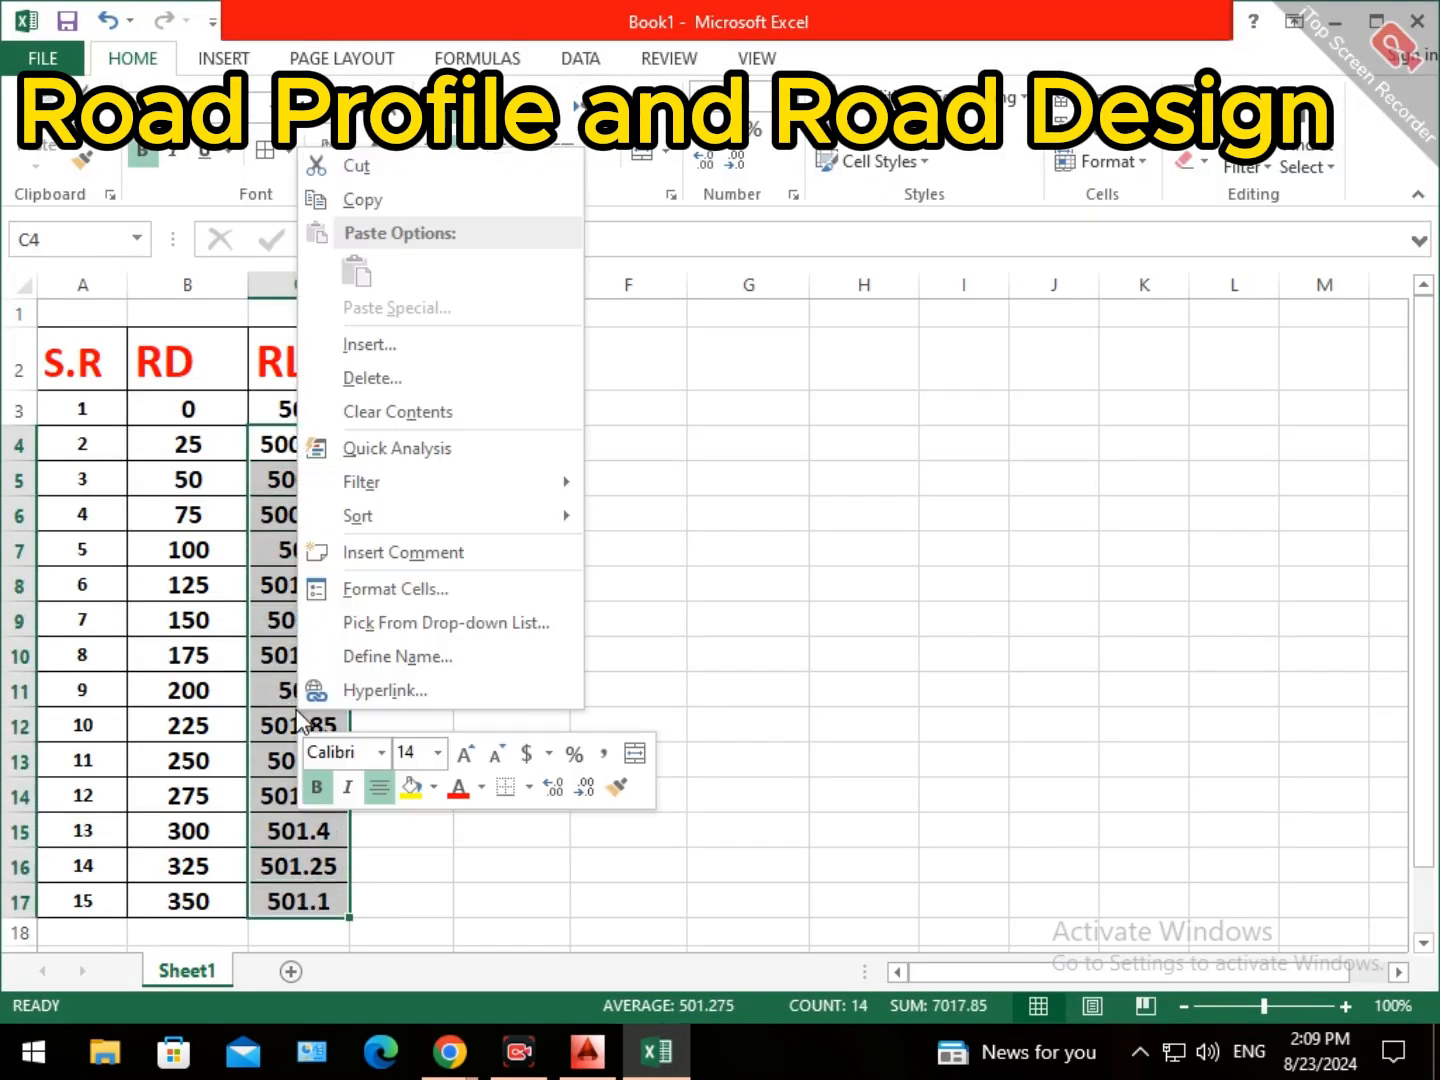
left_click(360, 202)
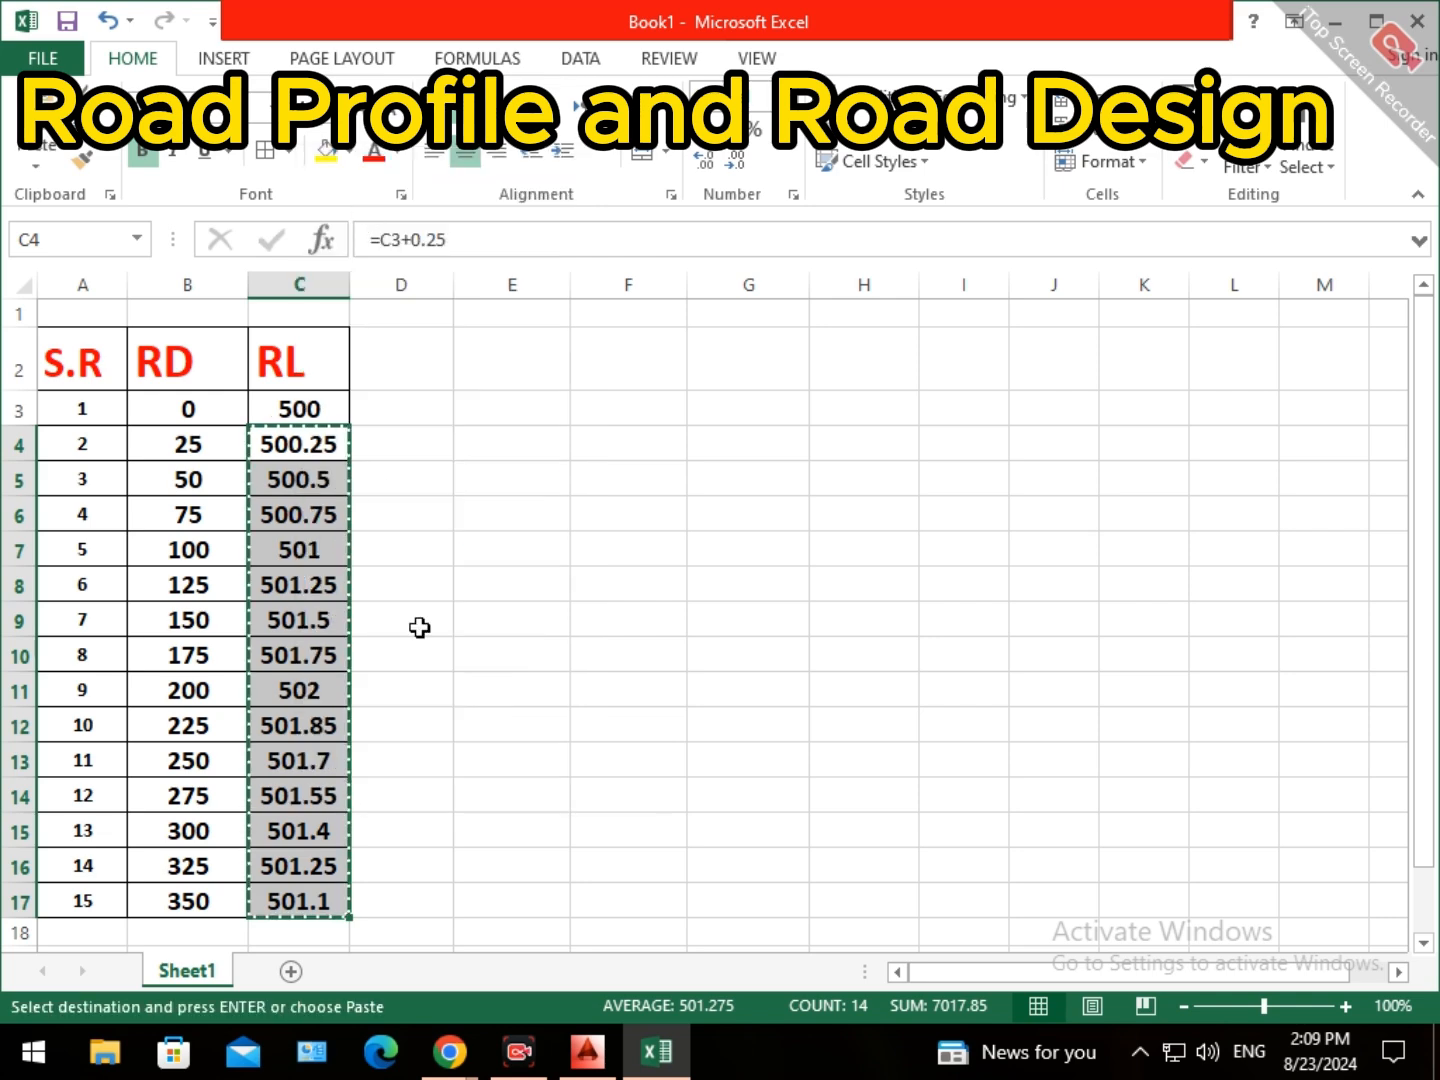
Paste the copied RL values in AutoCAD as the next N.G elevations and end the profiling command.
left_click(592, 1062)
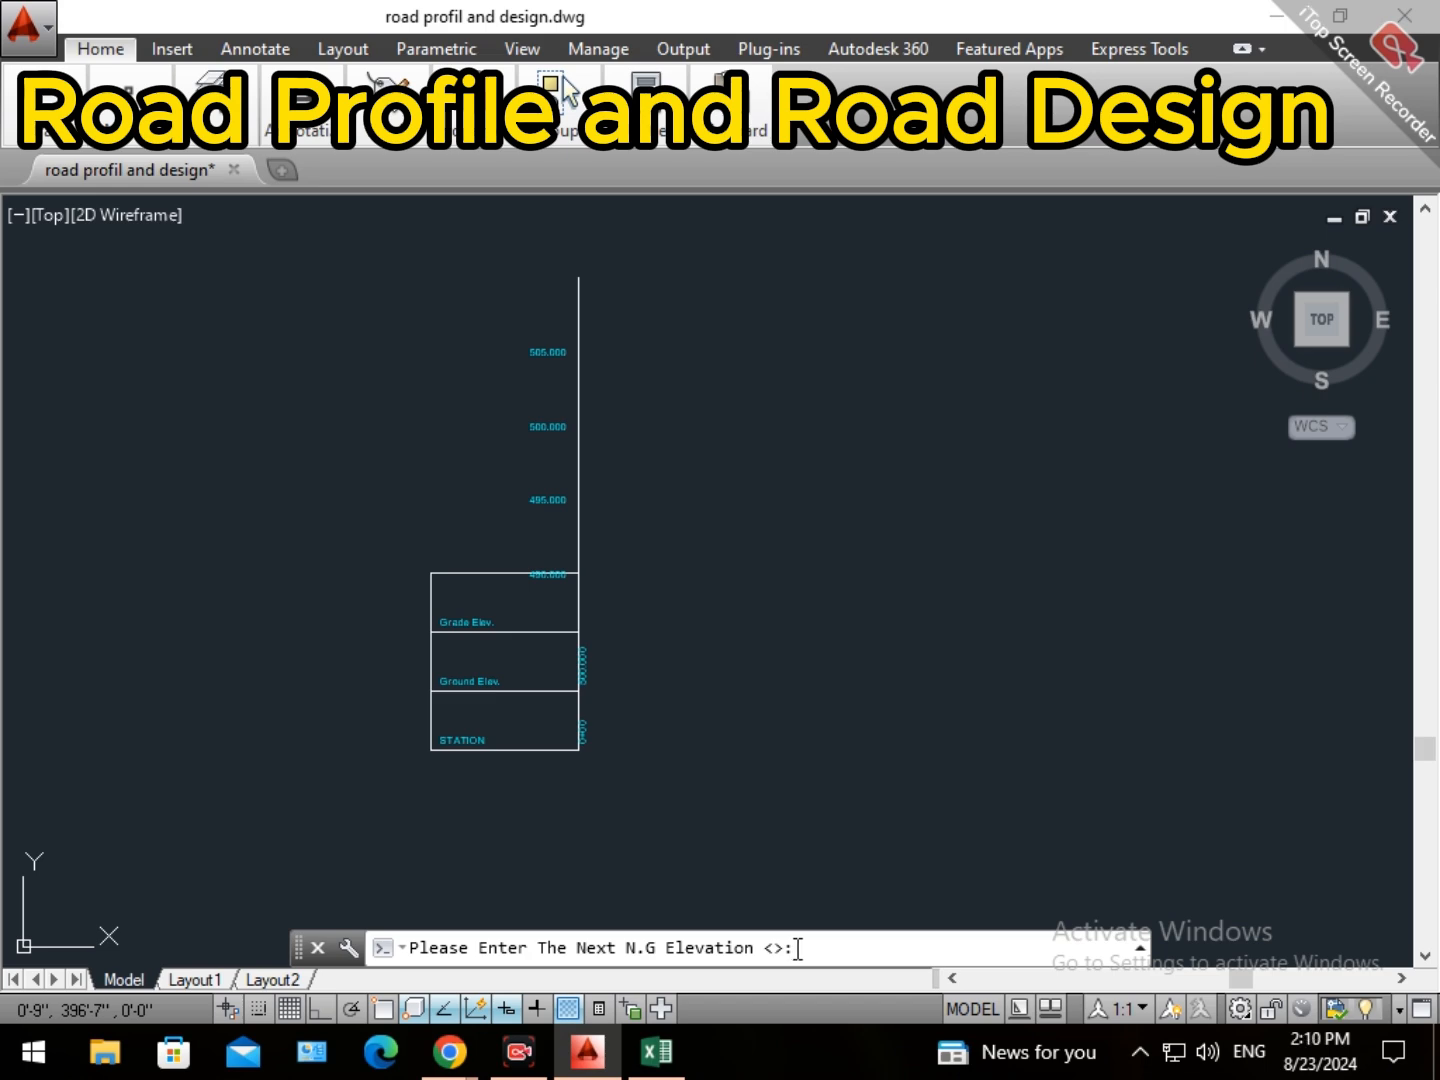
right_click(798, 947)
left_click(823, 828)
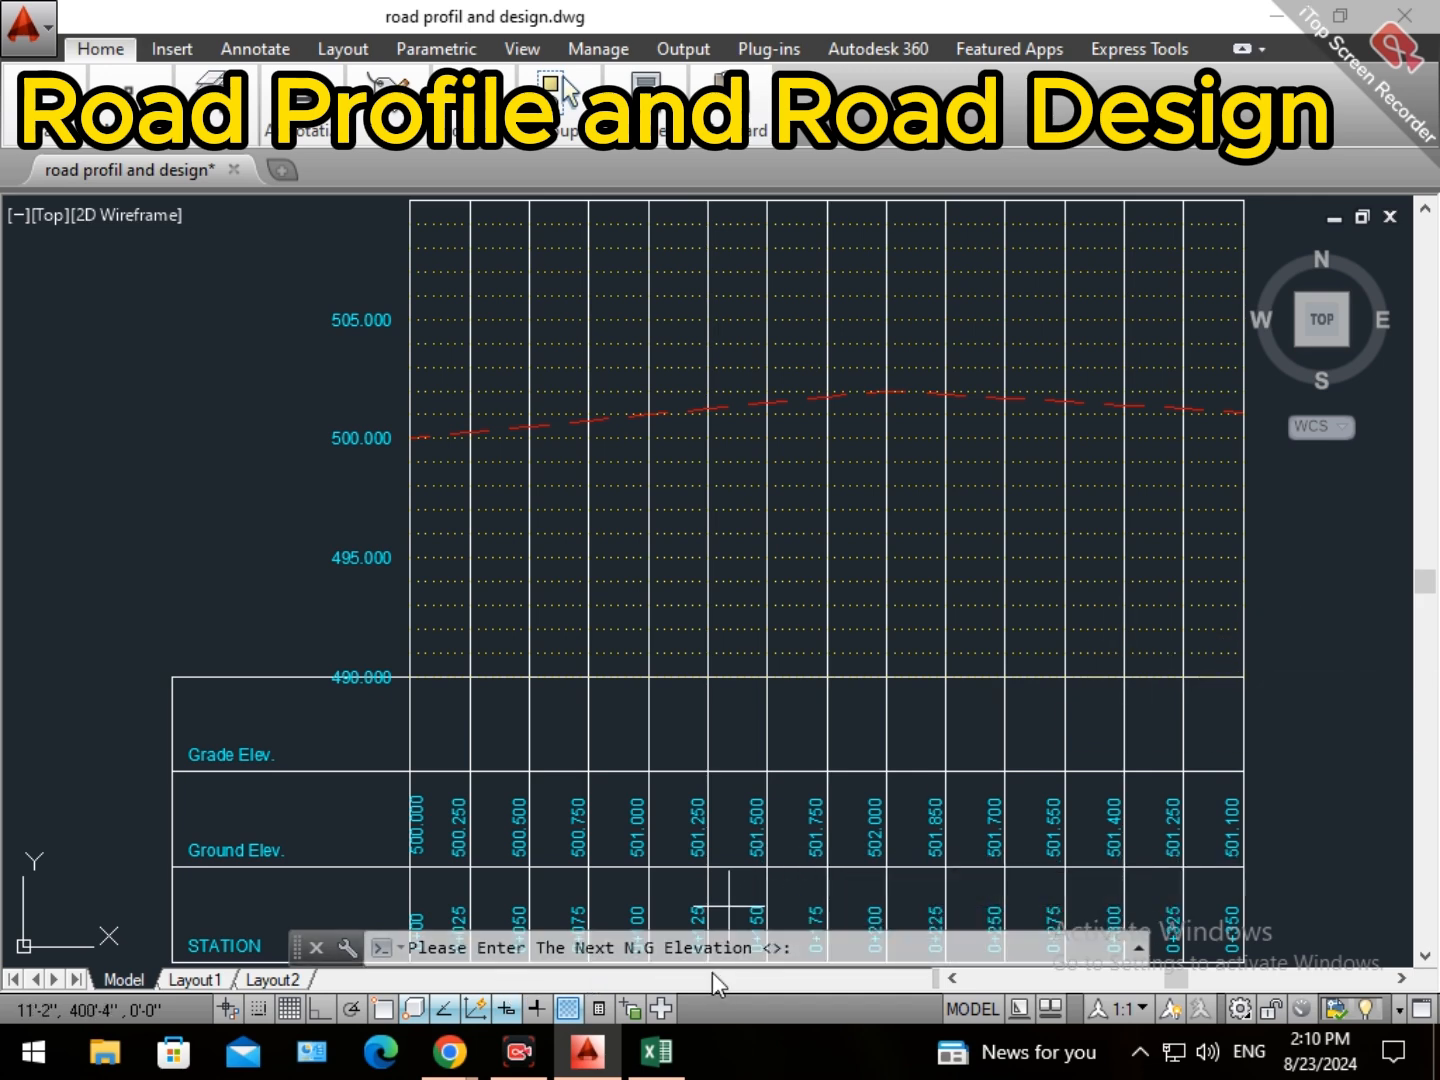
key("Escape")
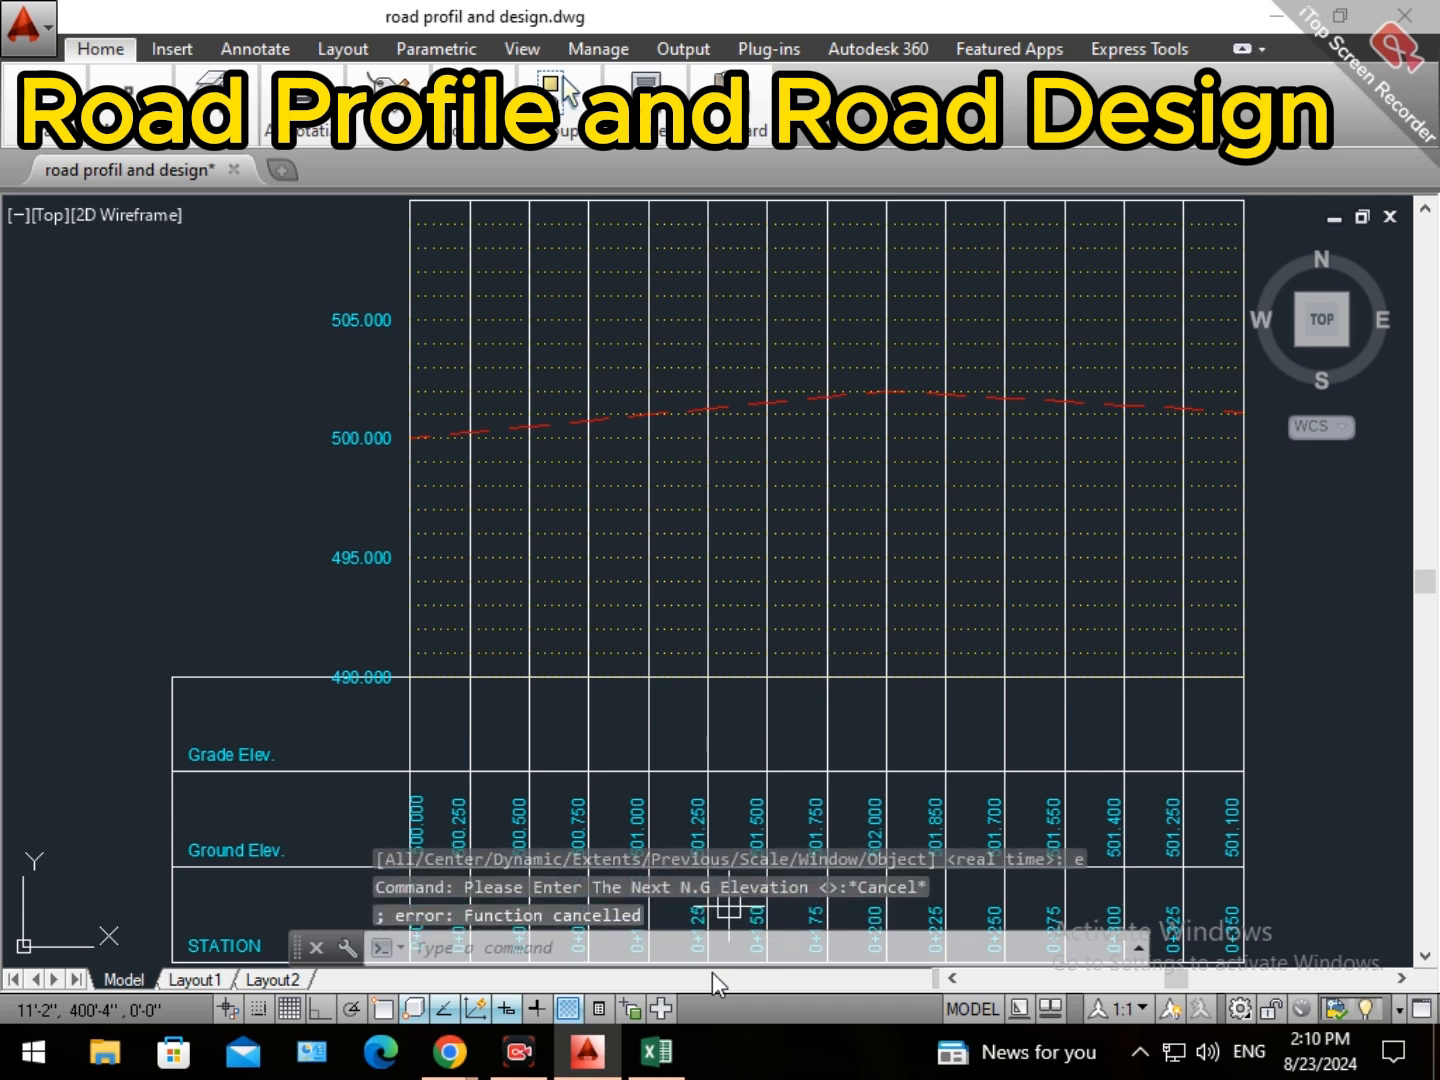
Load the desining10 LSP file from the Desktop with APPLOAD, accept the security warning and close the dialog.
left_click(466, 950)
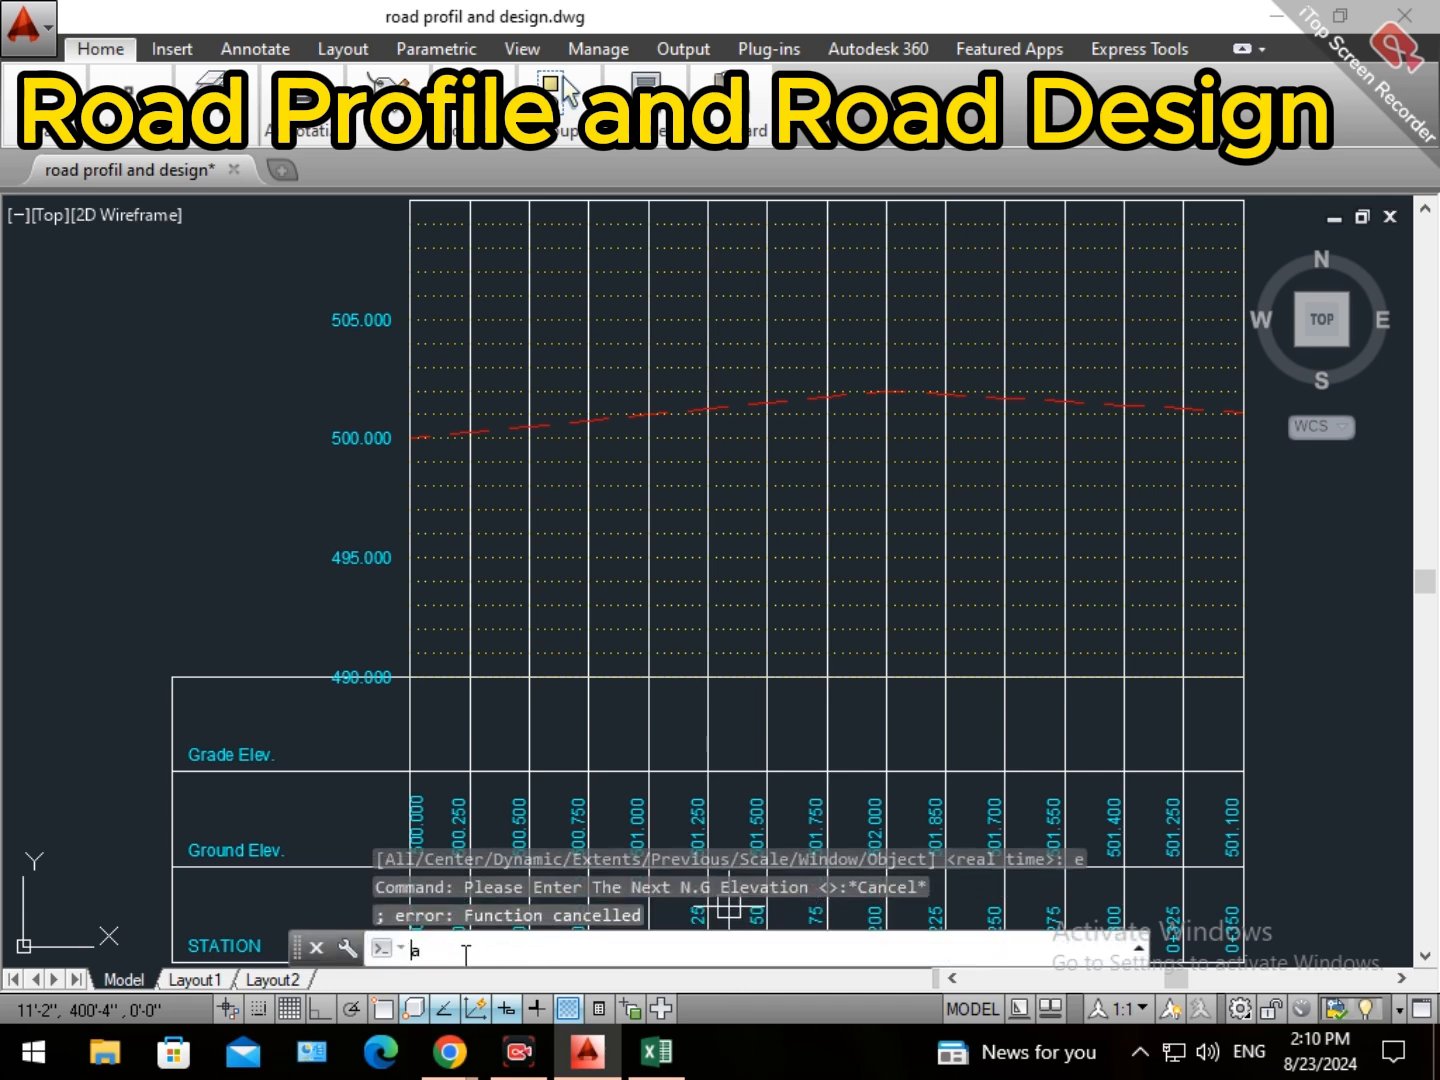
type("app")
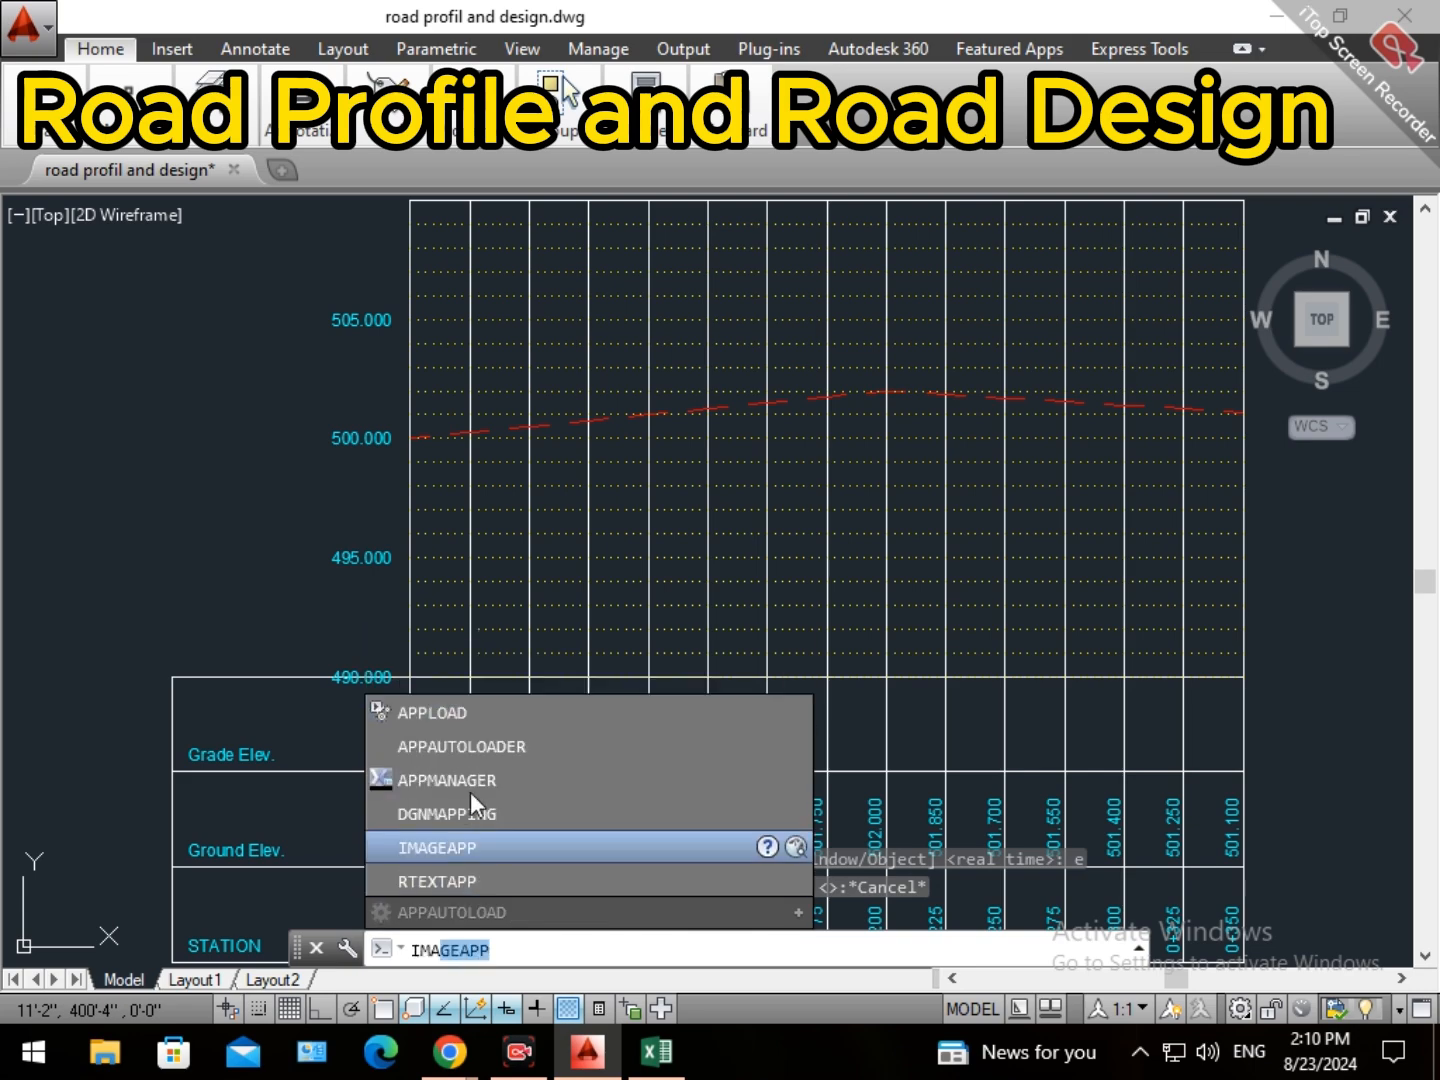
left_click(487, 712)
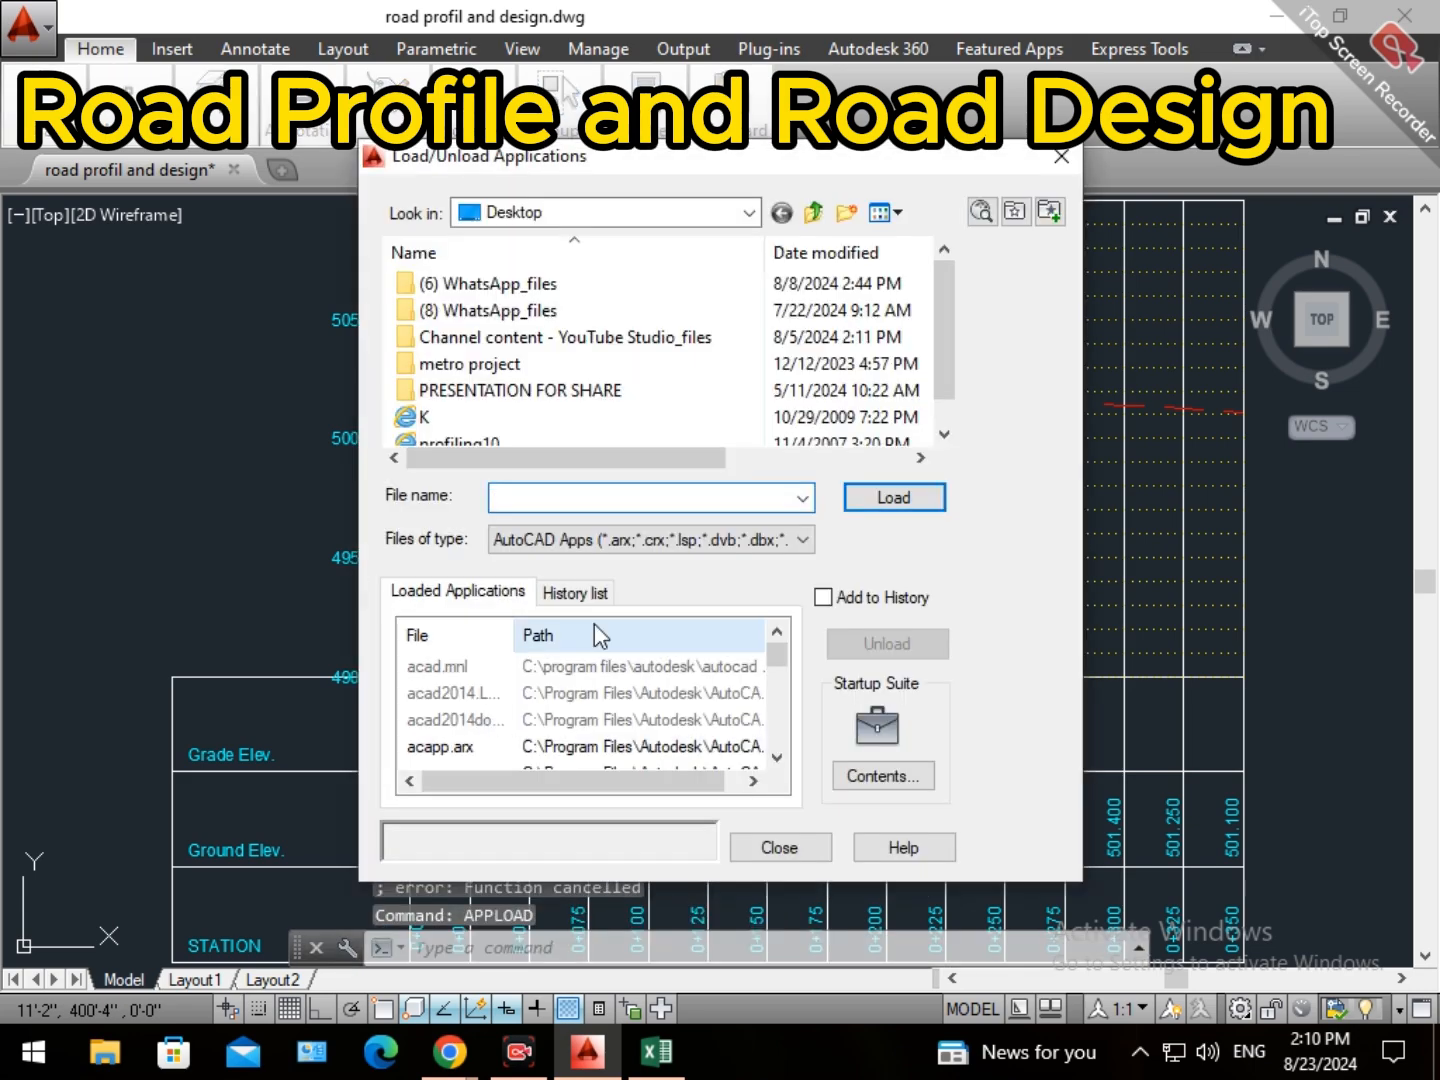
scroll(643, 357, "down", 1)
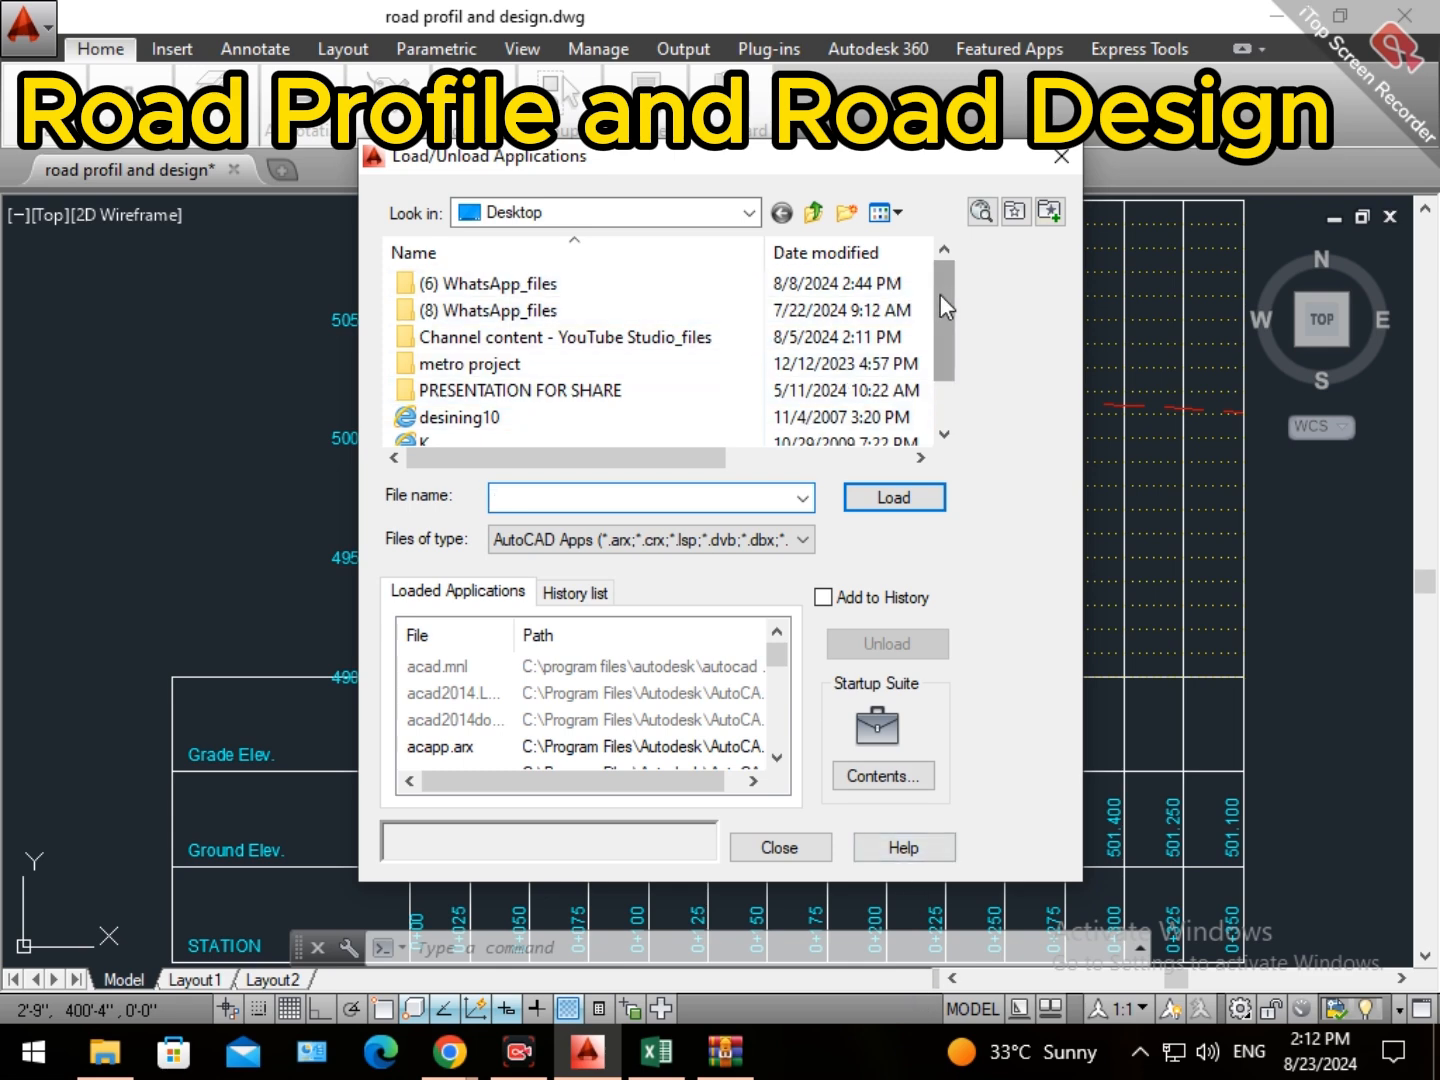
left_click_drag(941, 293, 945, 339)
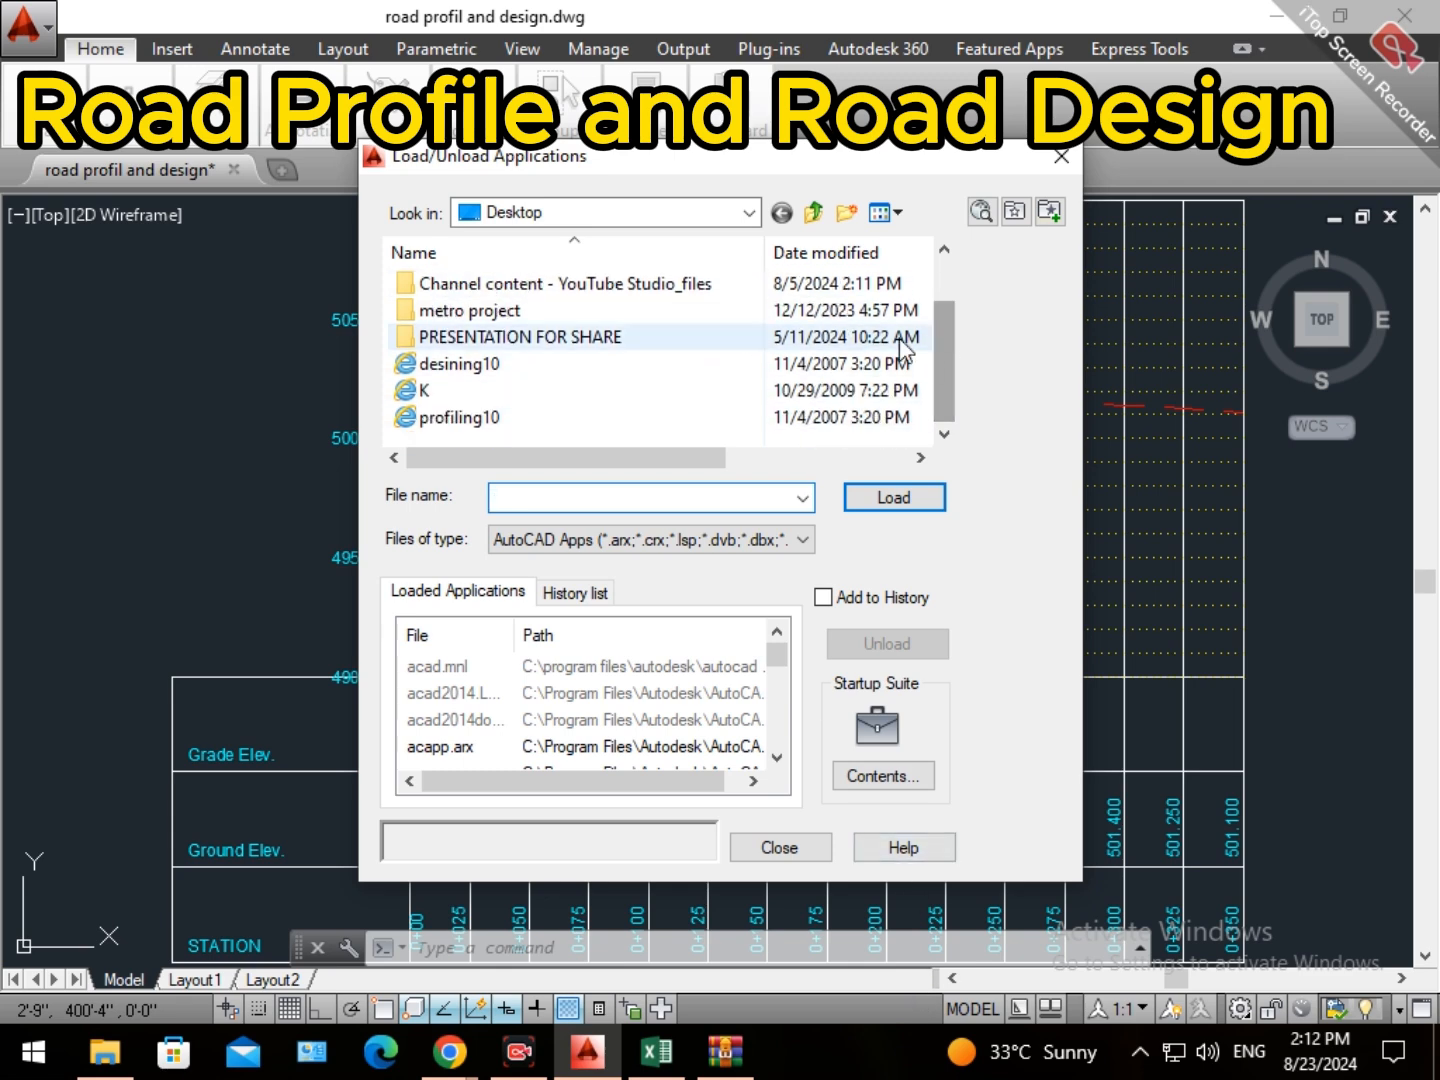
left_click(471, 362)
left_click(892, 499)
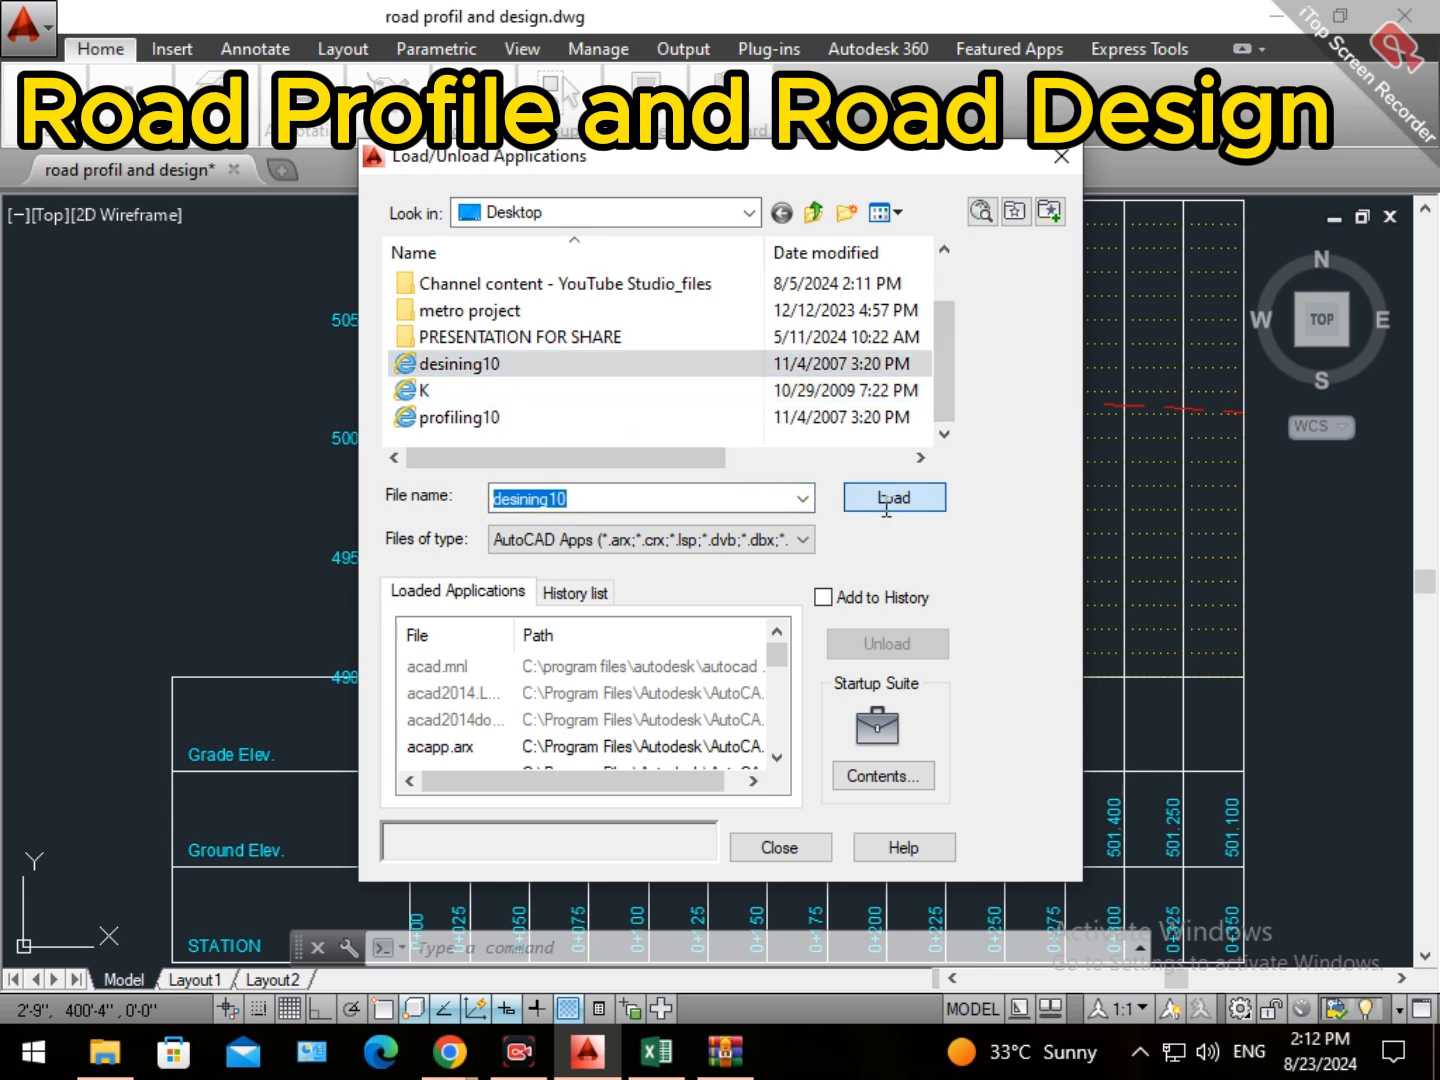
left_click(764, 633)
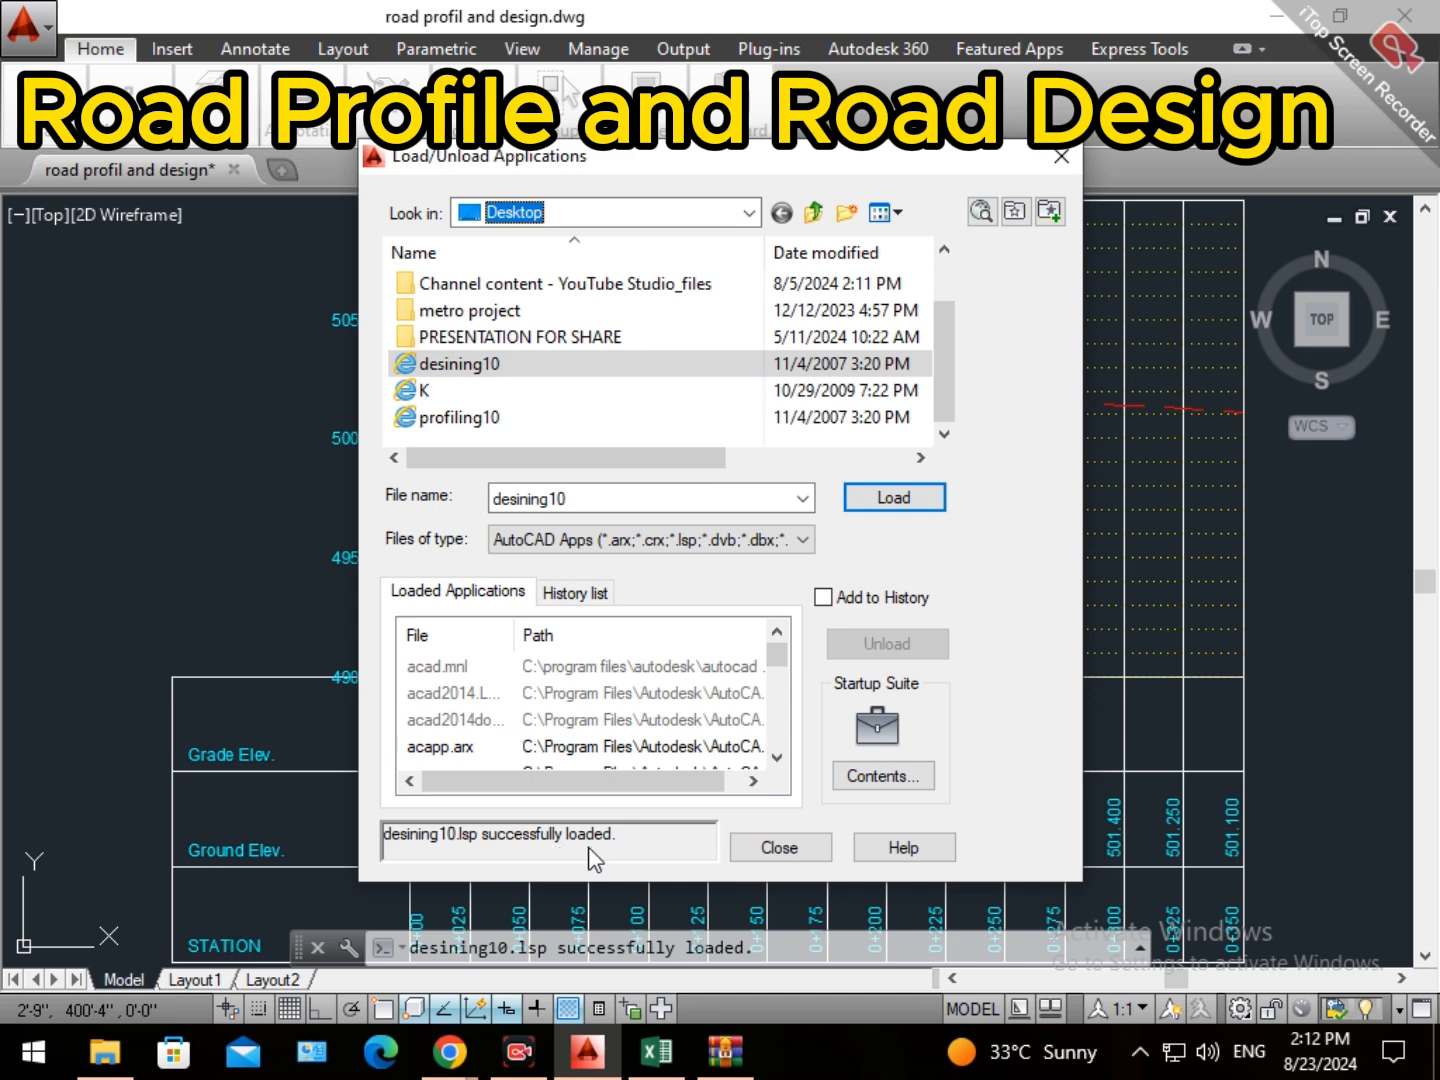
left_click(765, 846)
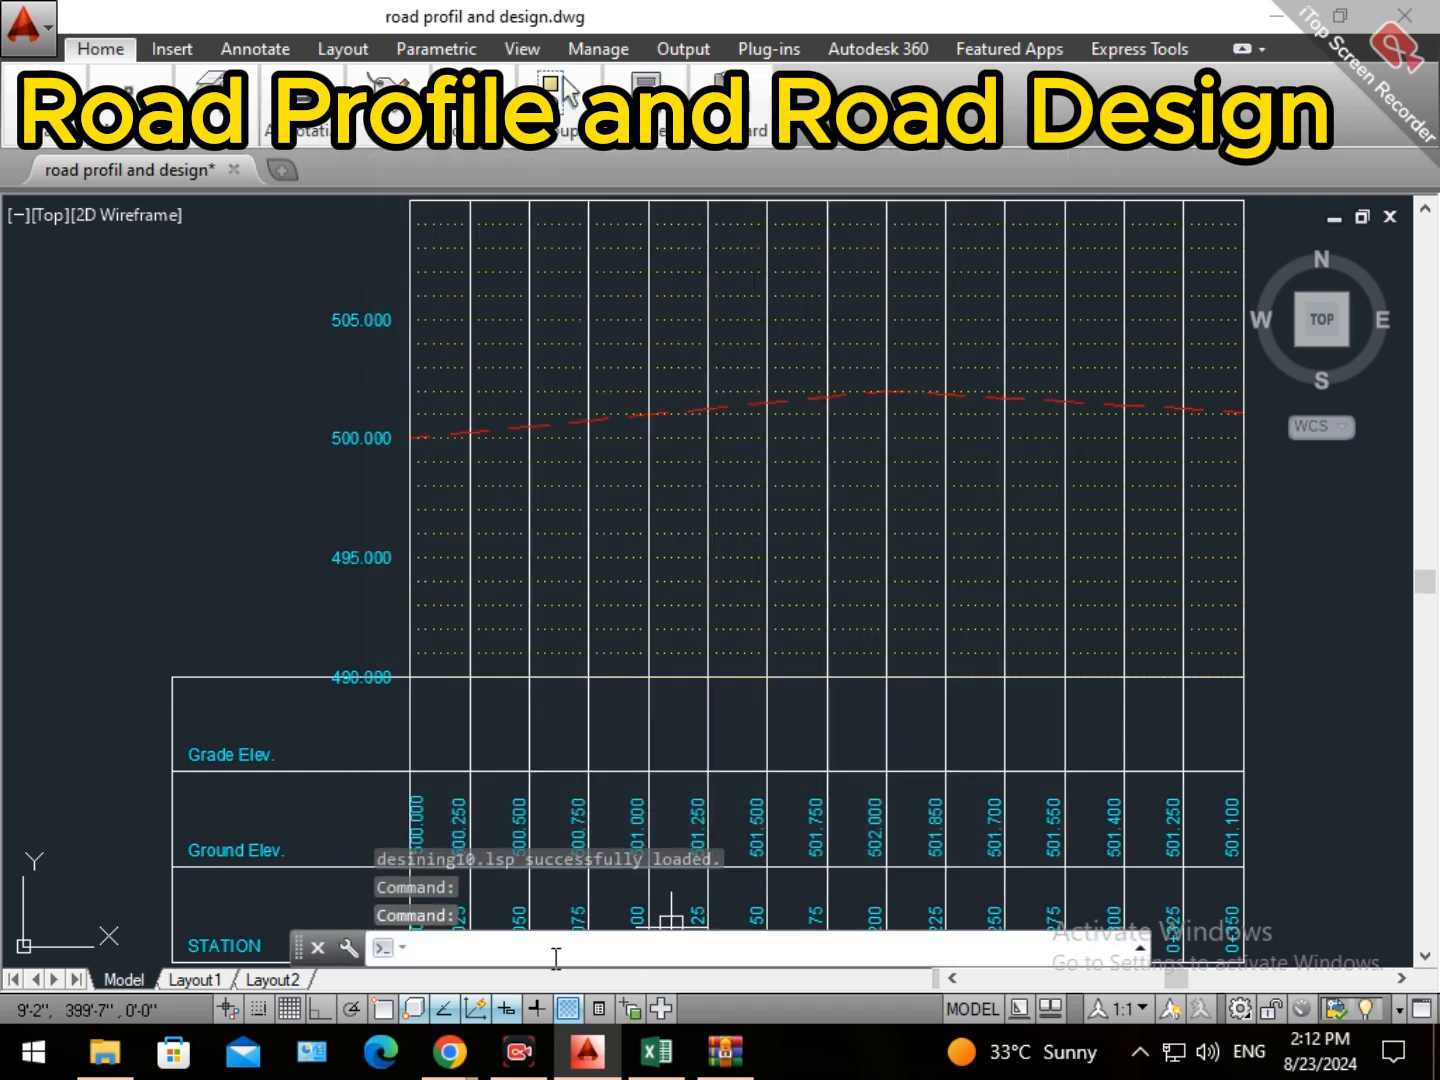
Run the DES command and pick P.V.I. points on the ground line at stations 0+00, 0+175 and 0+350.
type("des")
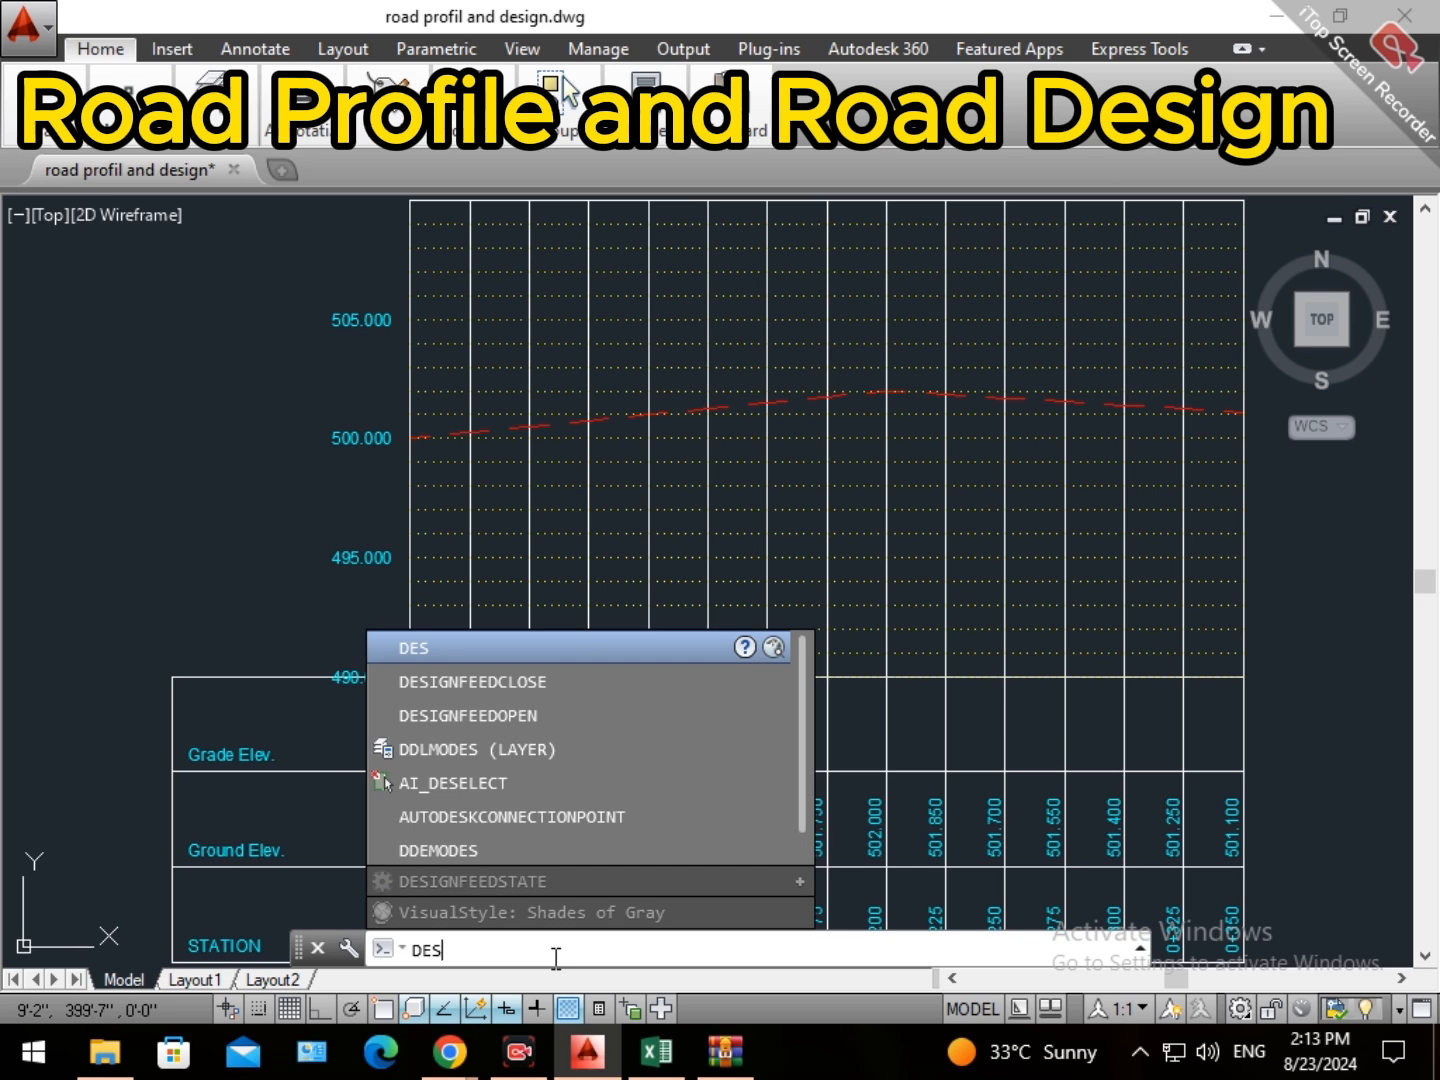
key("Return")
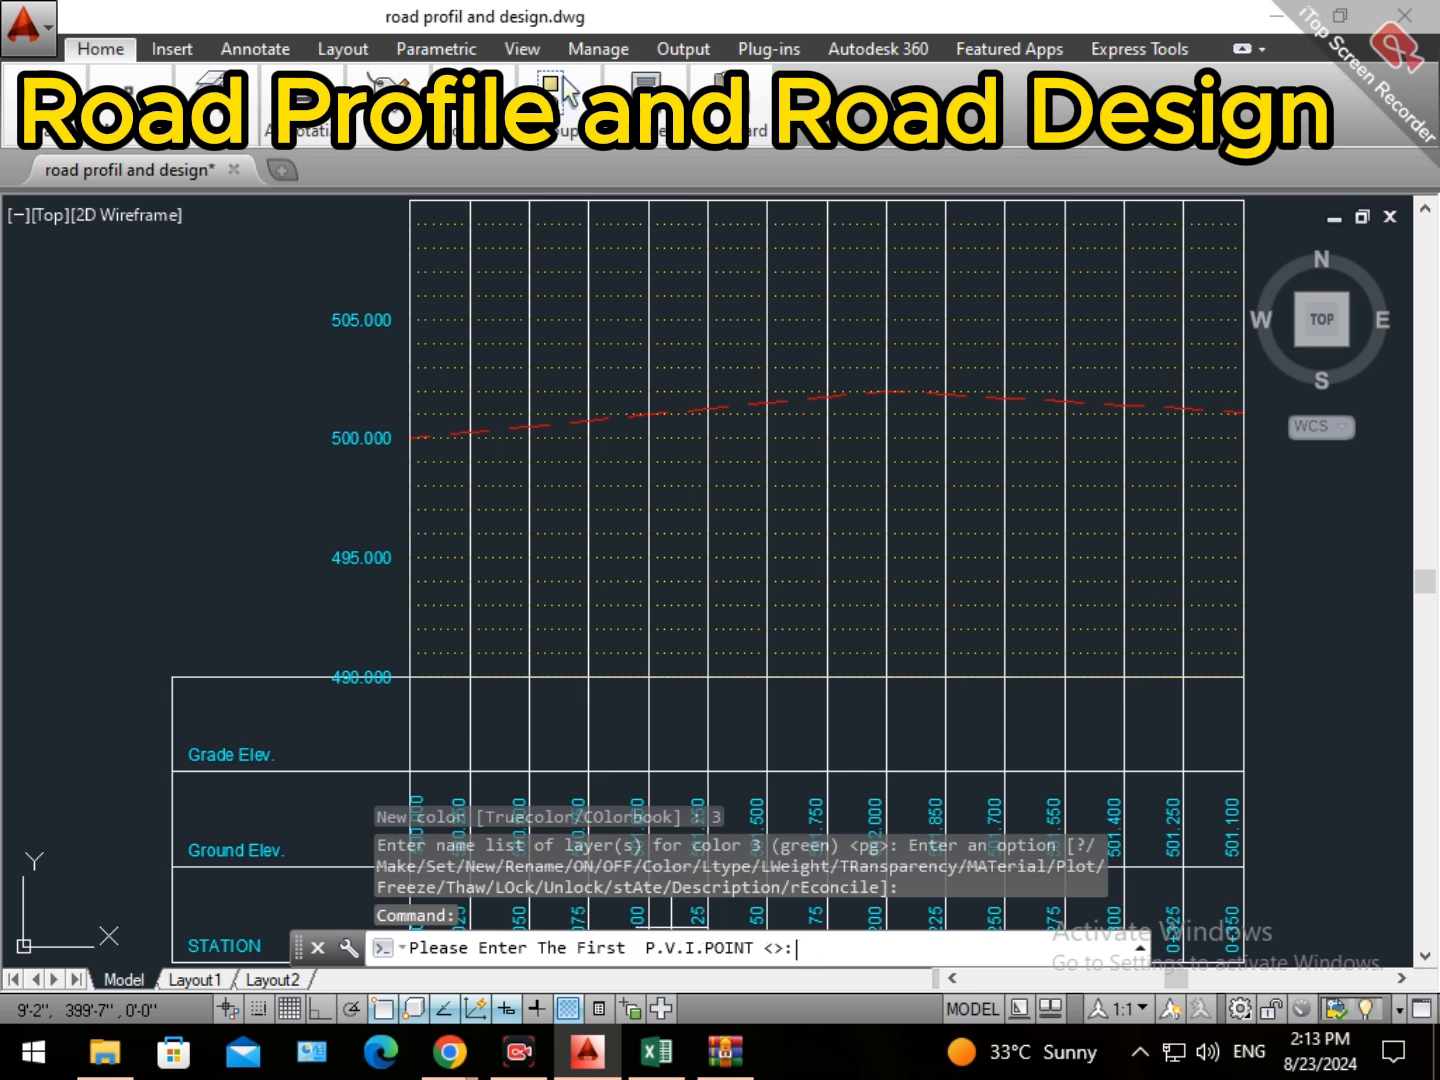
left_click(409, 437)
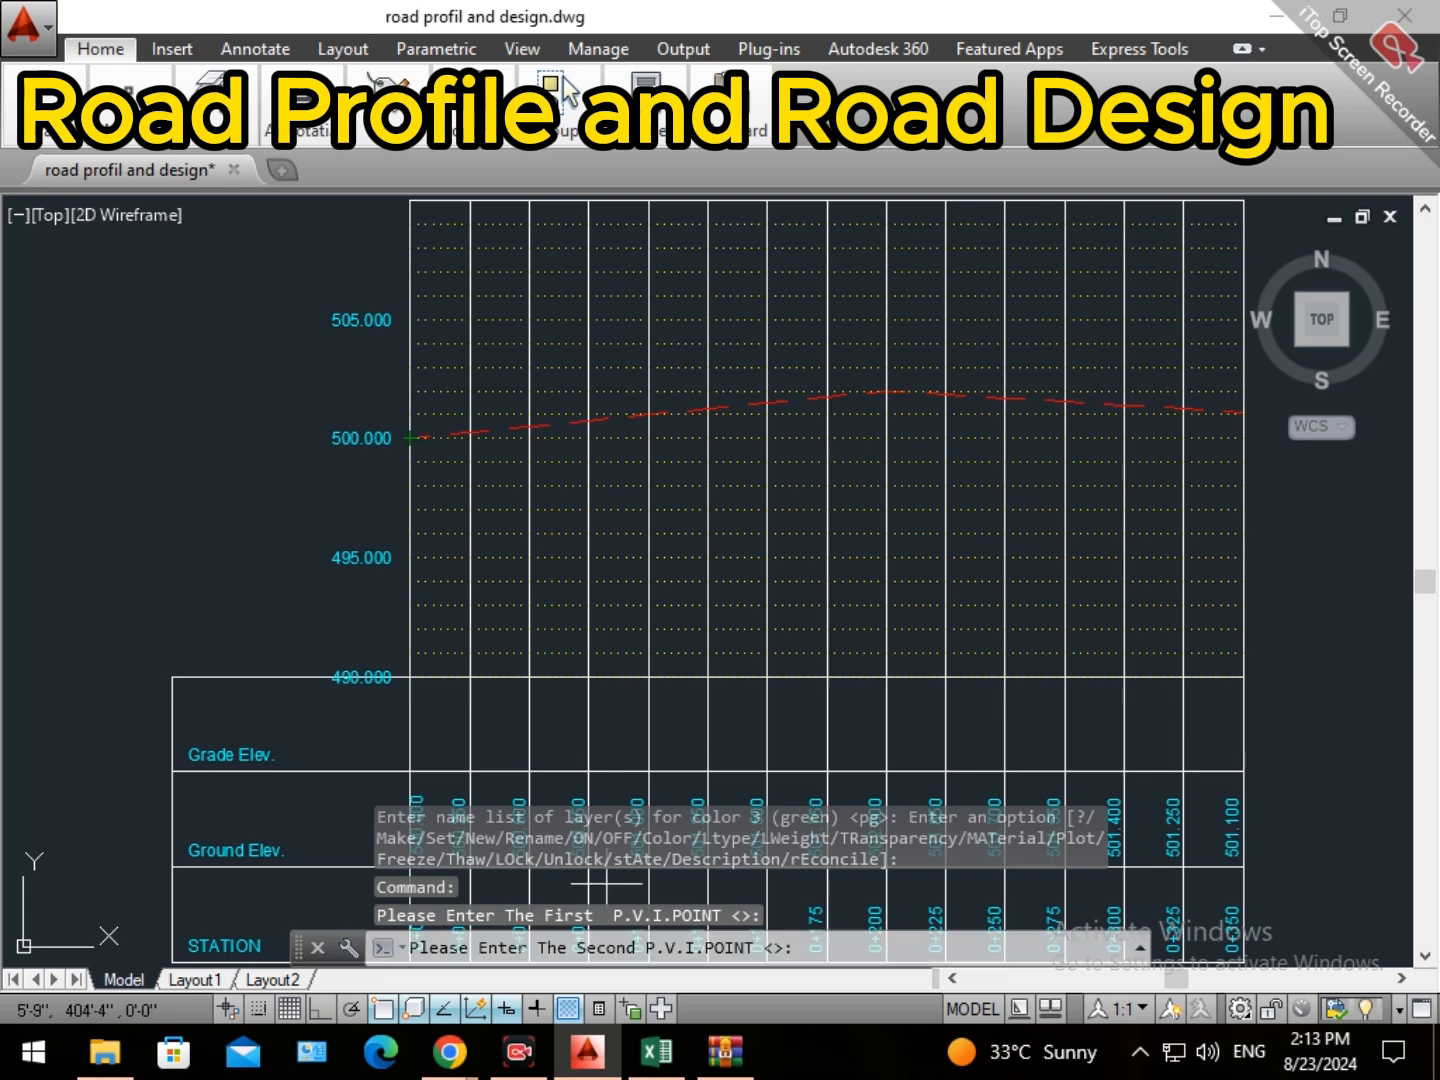
scroll(440, 514, "down", 4)
scroll(595, 509, "up", 4)
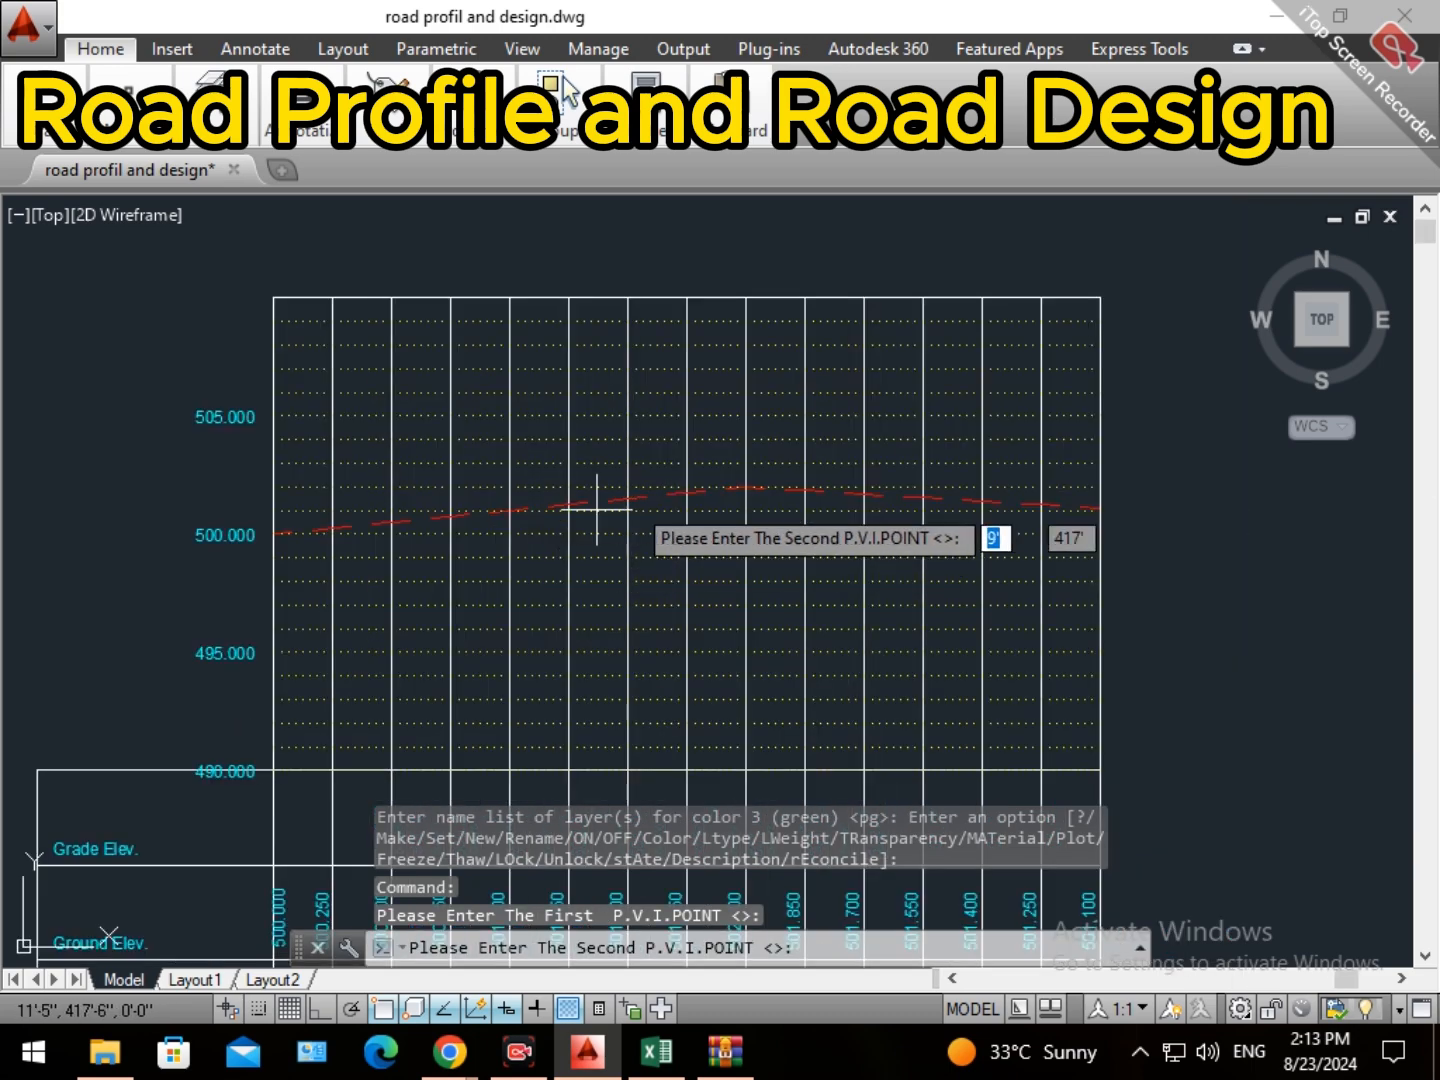
left_click(685, 491)
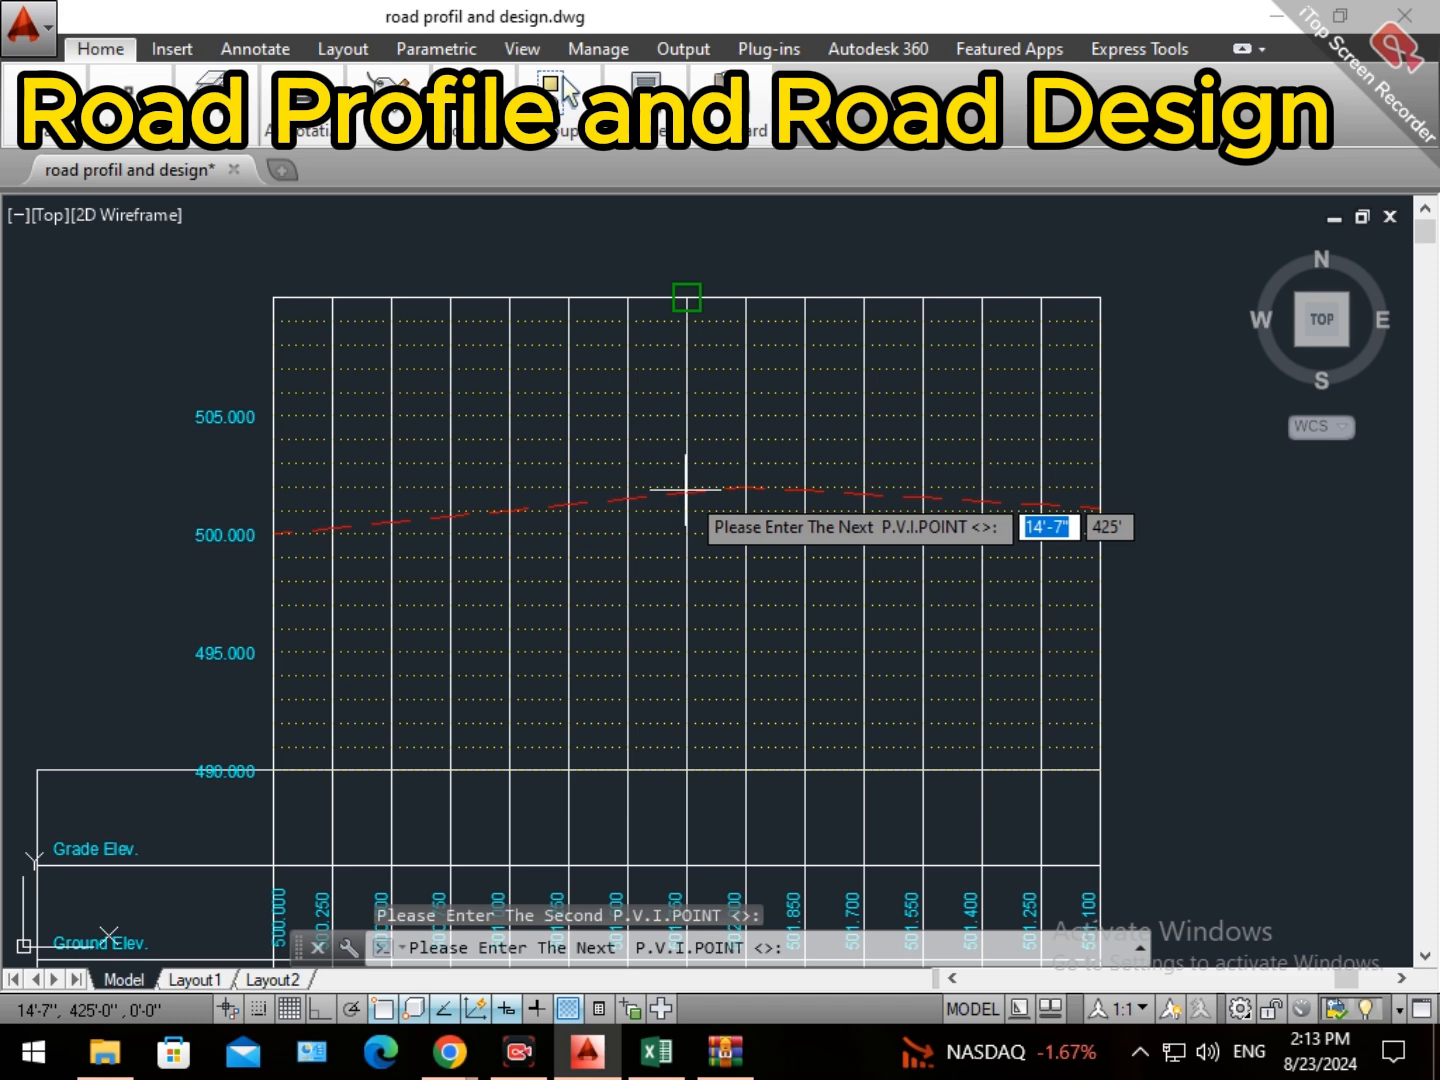
left_click(1100, 509)
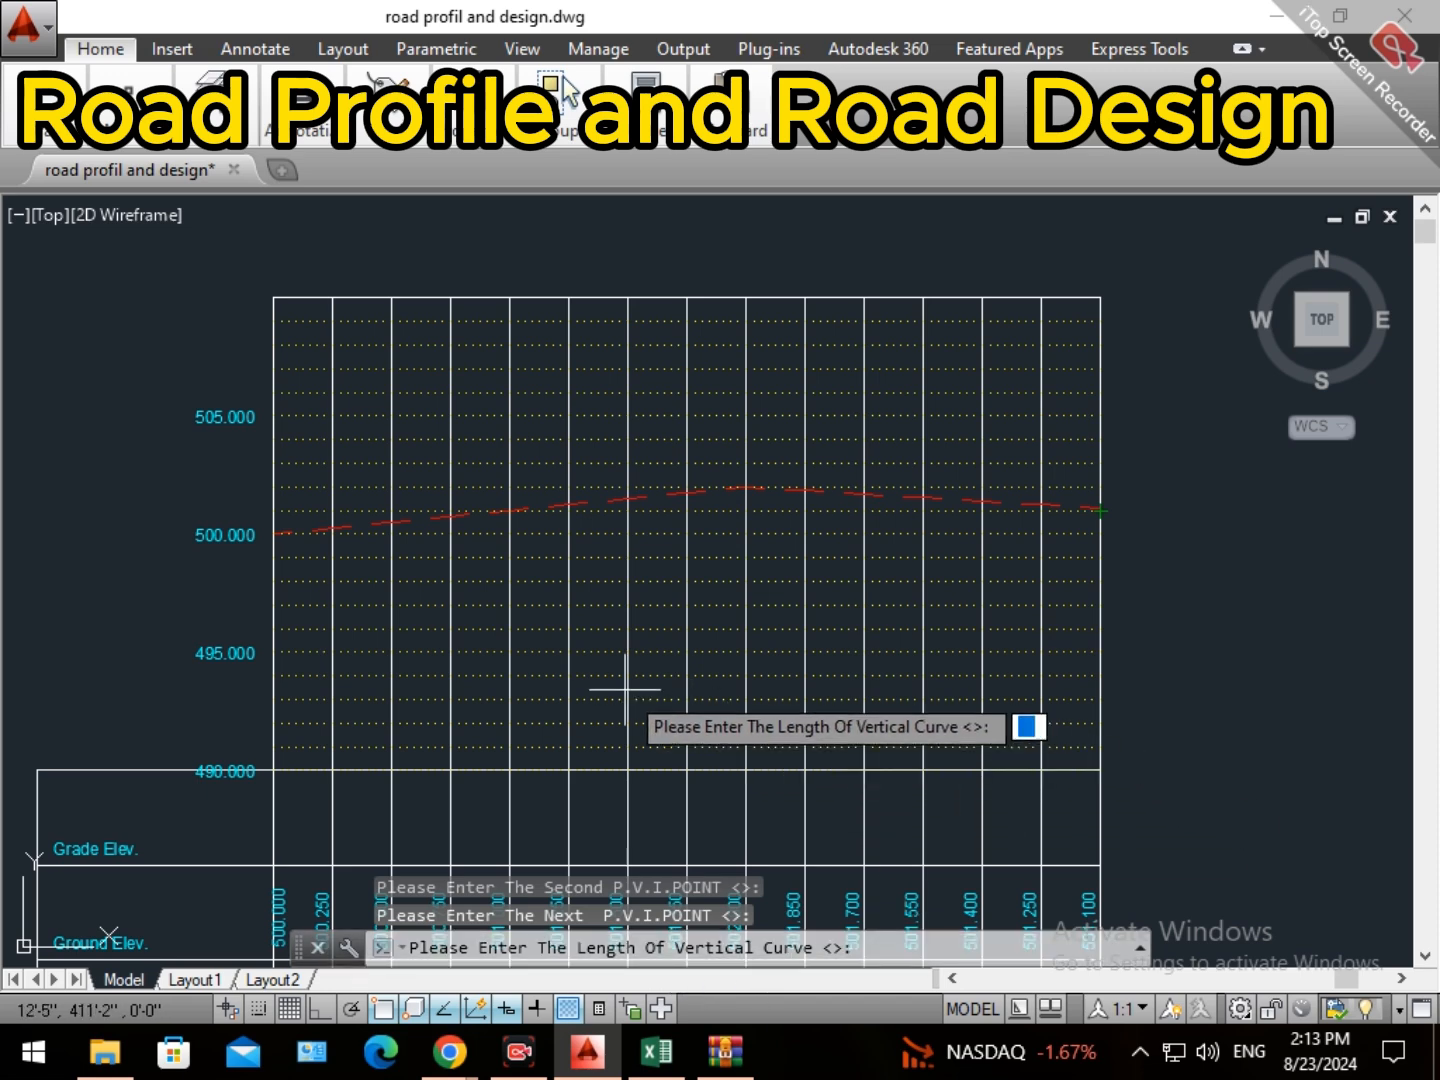
Set the length of the vertical curve to 350 and end the design command at the next P.V.I. point request.
scroll(624, 688, "down", 2)
scroll(734, 790, "up", 2)
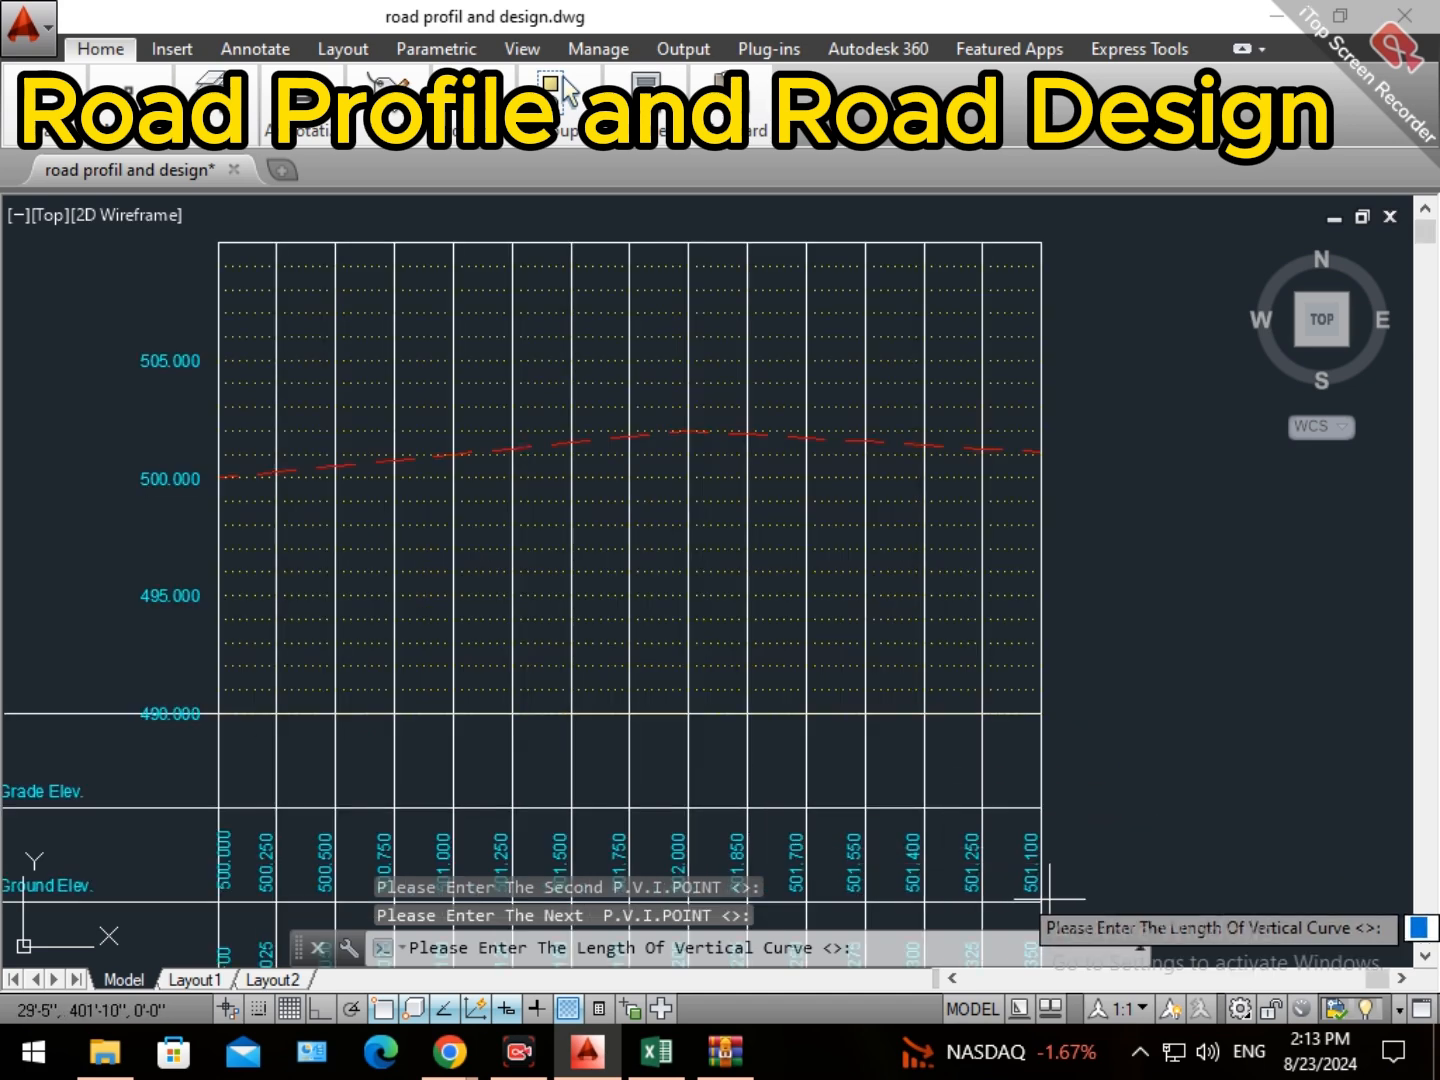
scroll(796, 789, "down", 2)
scroll(815, 840, "up", 2)
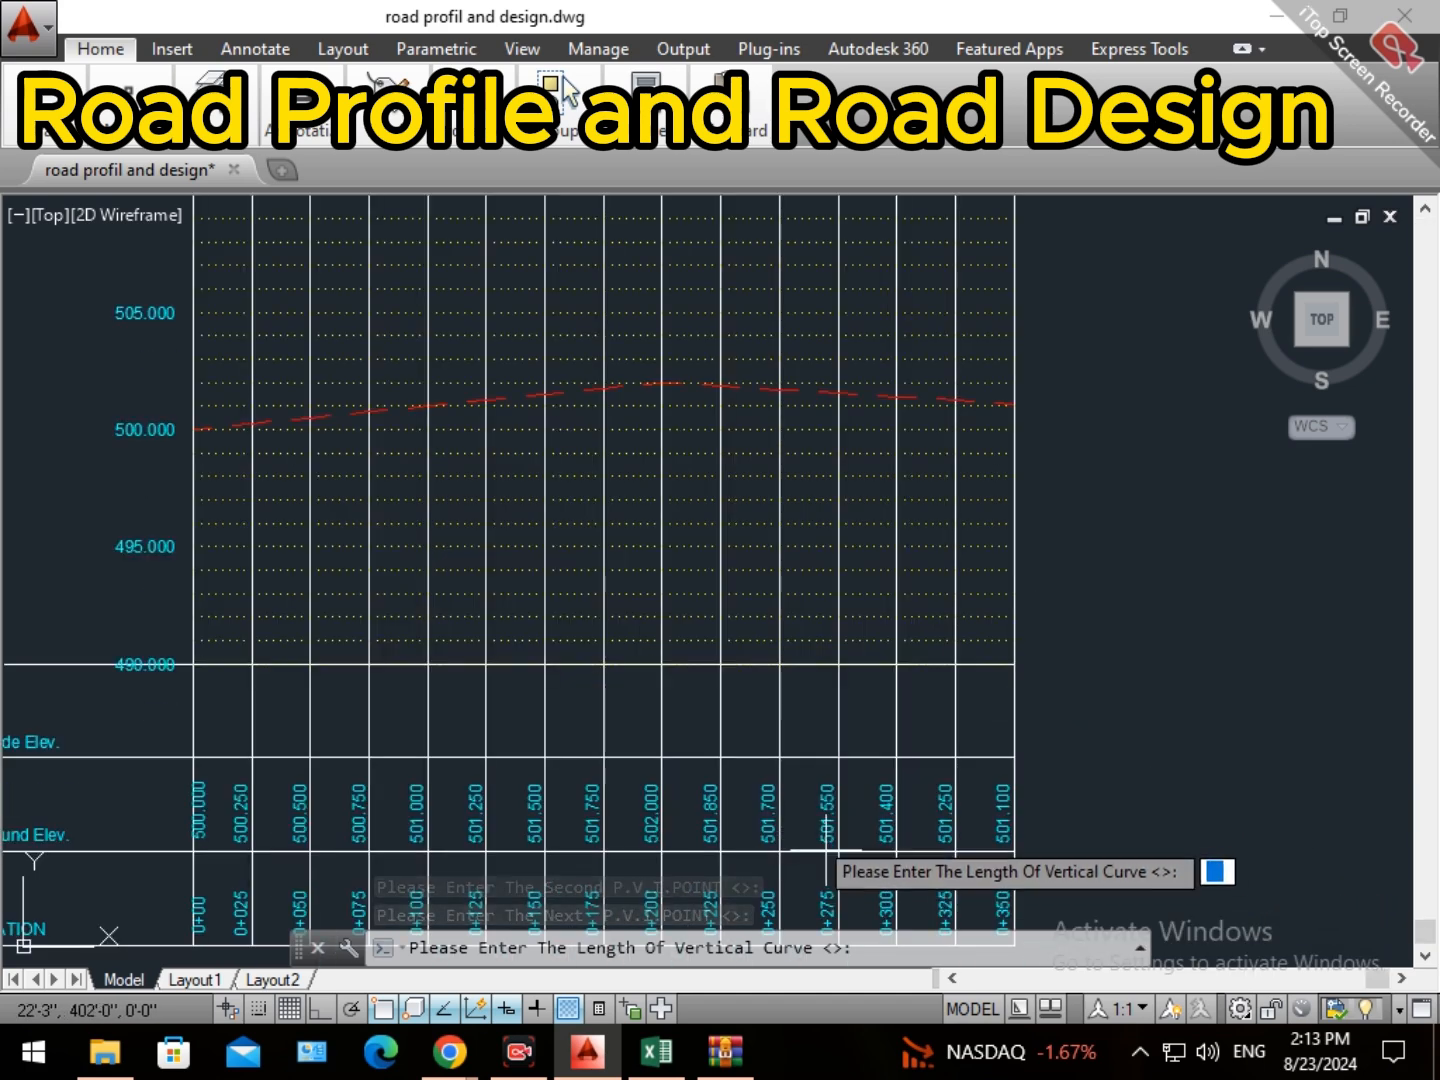
scroll(790, 610, "down", 2)
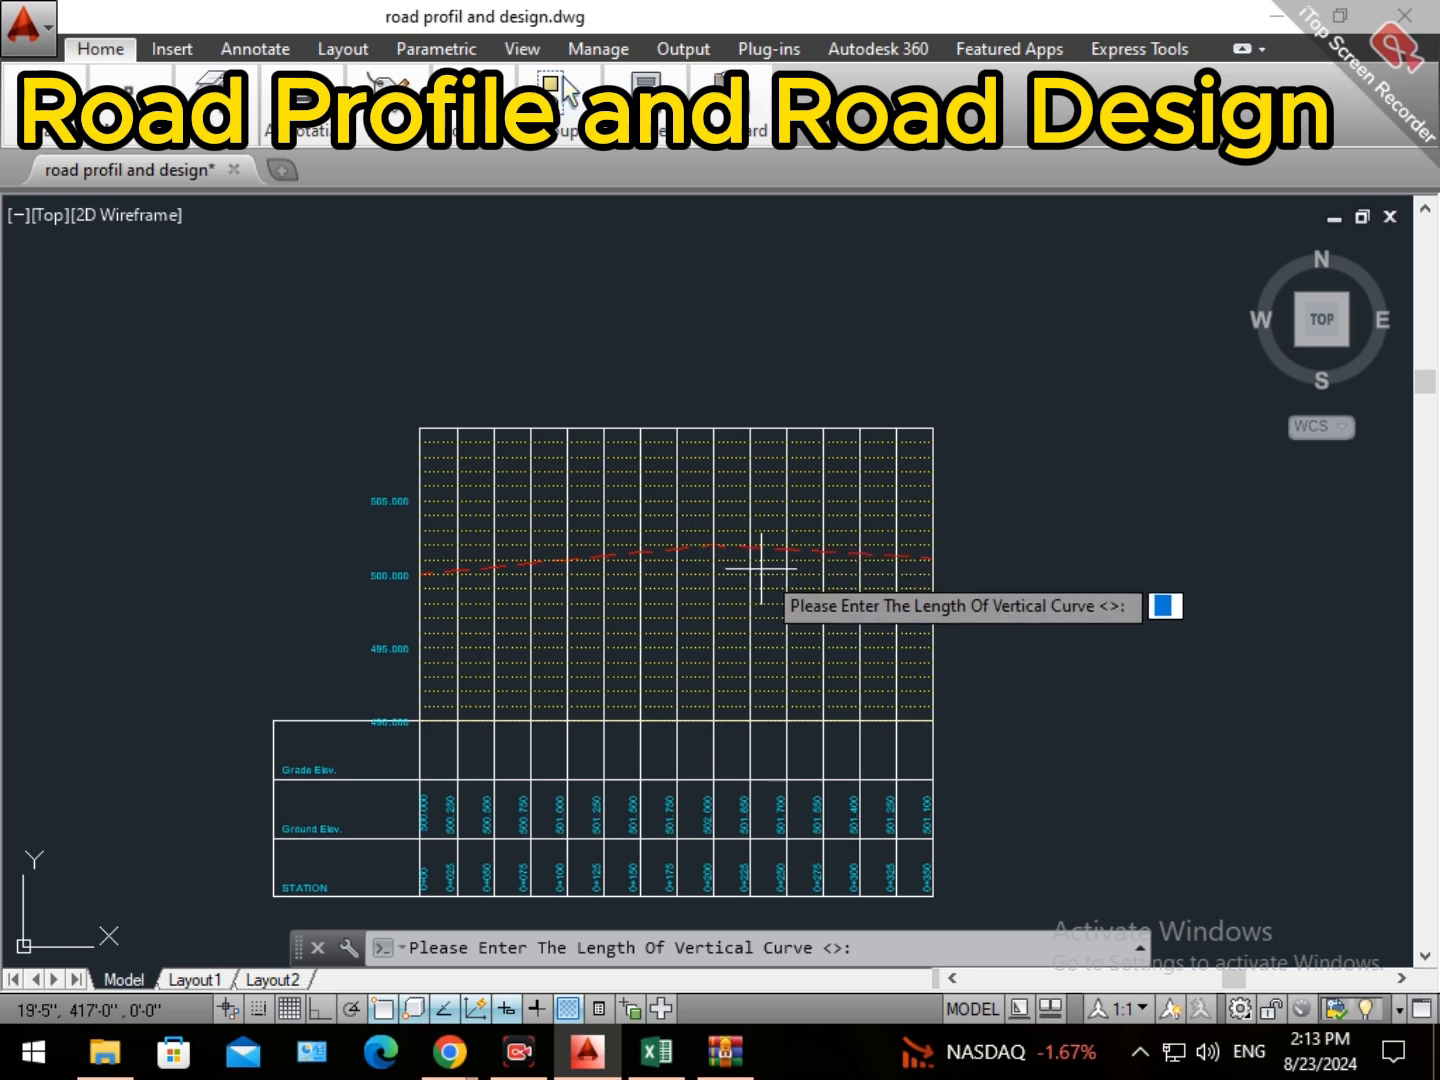
scroll(758, 572, "up", 2)
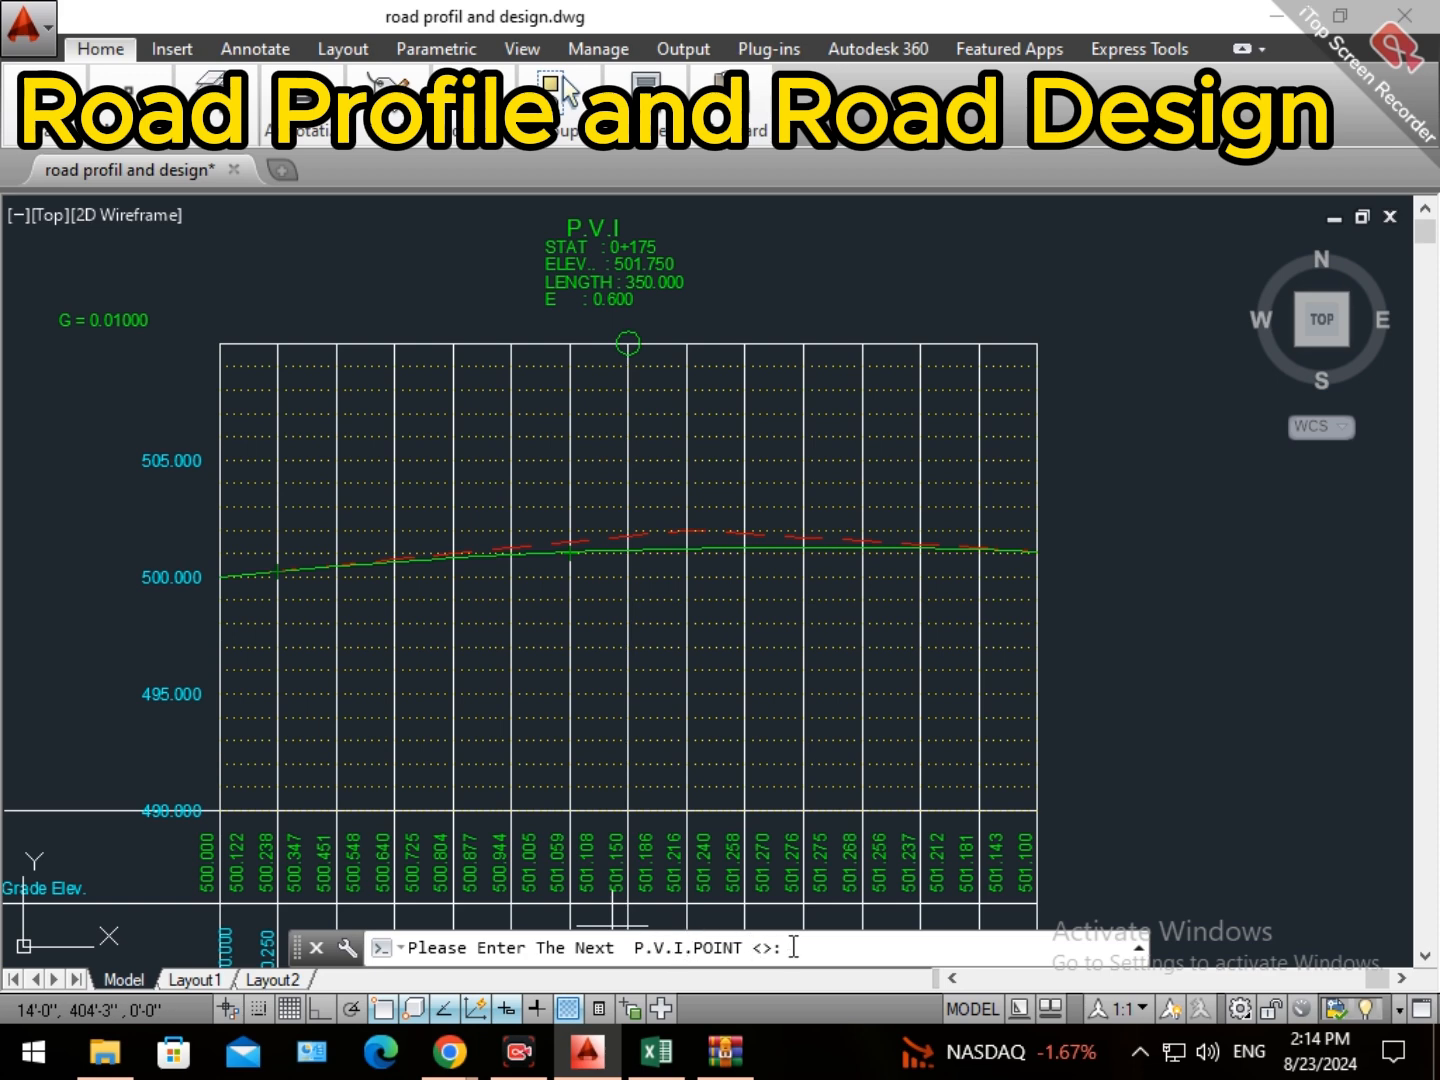
key("Escape")
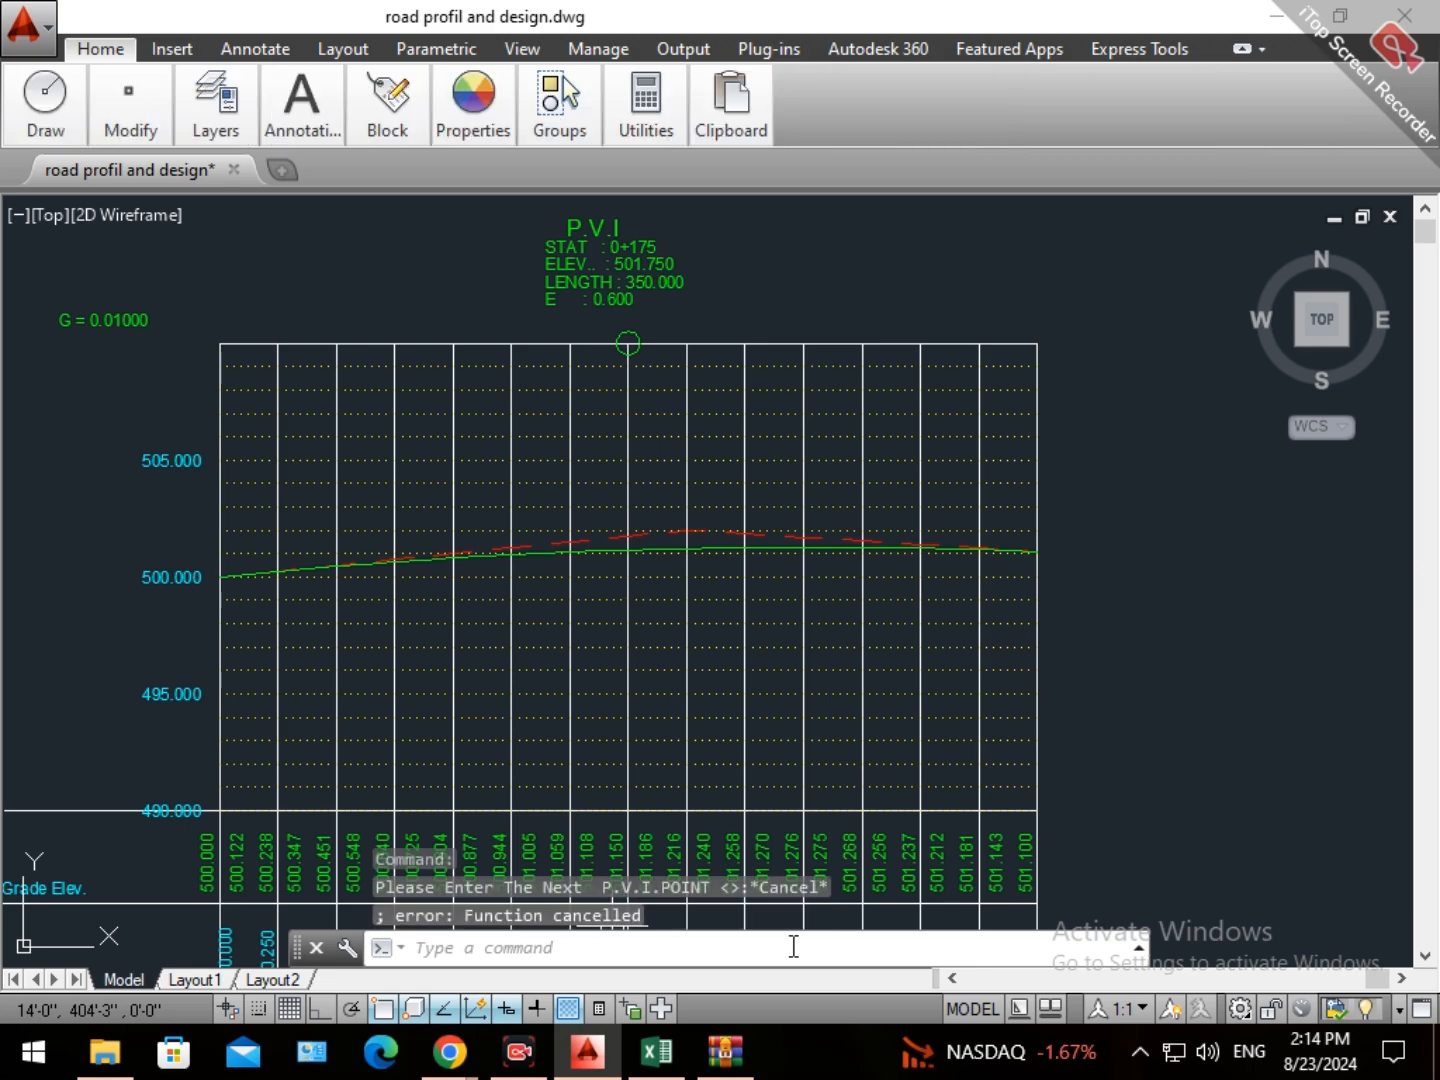